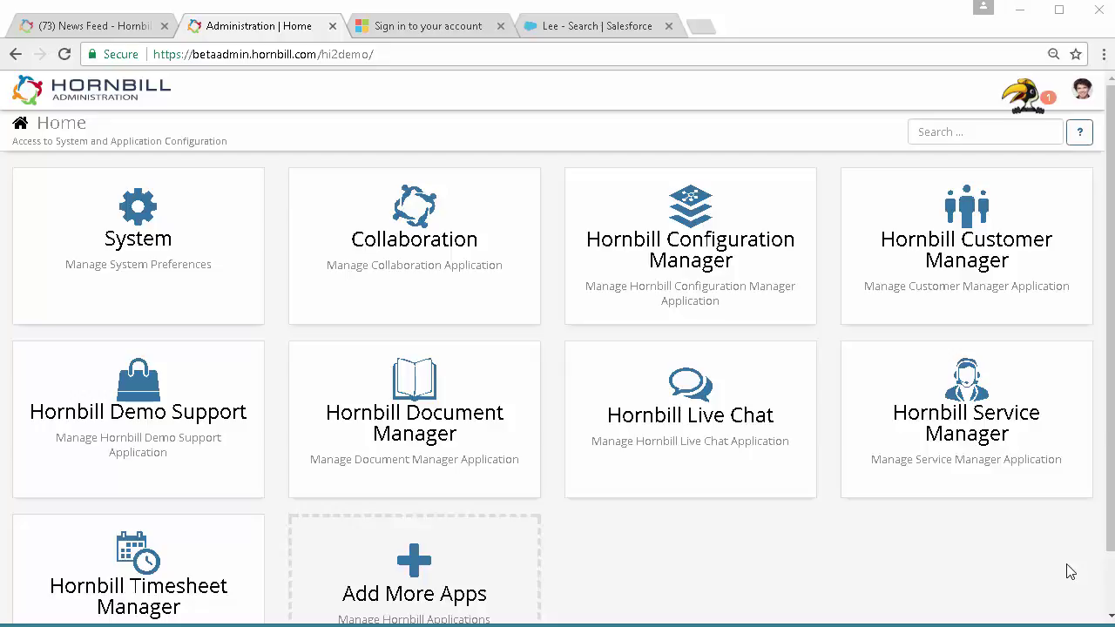
Go to the KeySafe stored credentials list under System > Security
left_click(140, 222)
left_click(363, 236)
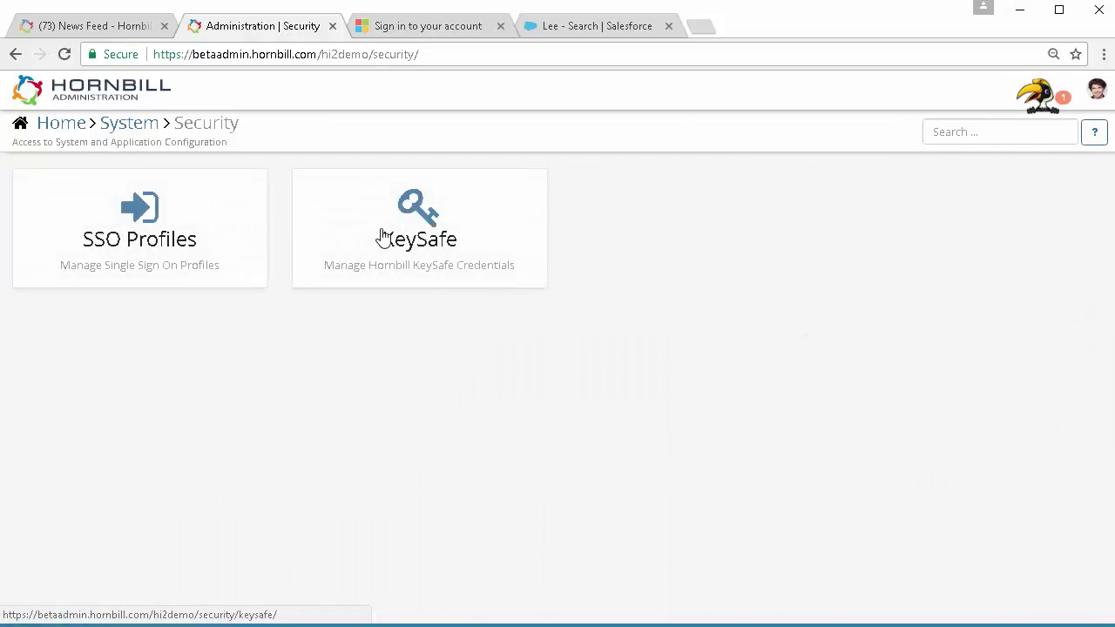
left_click(382, 238)
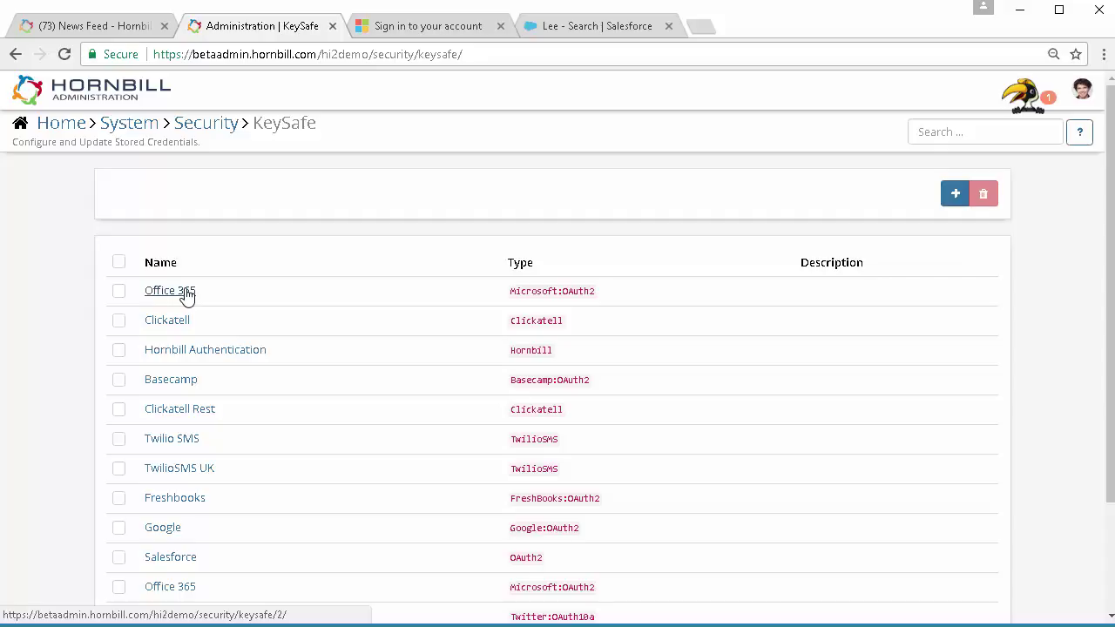
Check the Salesforce key's details, then open the Hornbill Authentication key
scroll(212, 338, "down", 1)
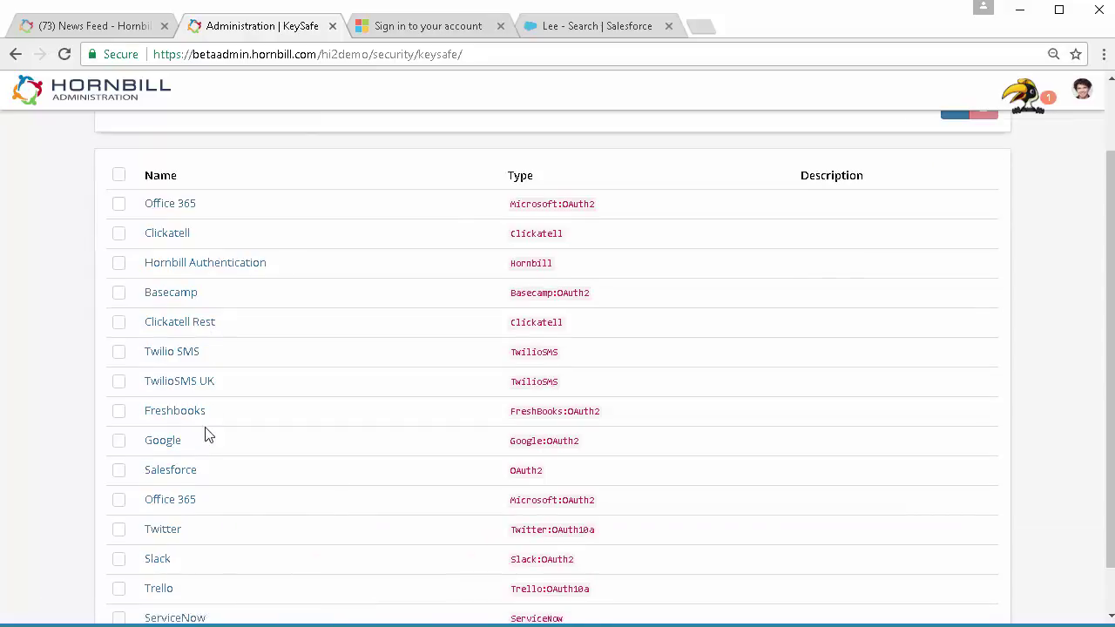
left_click(178, 480)
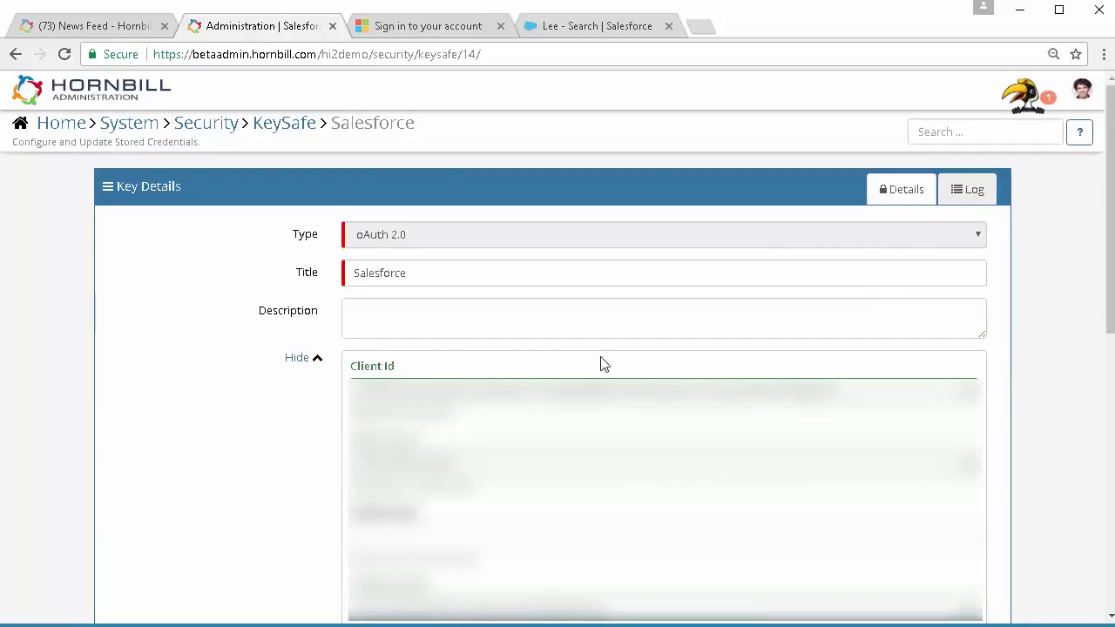
left_click(281, 129)
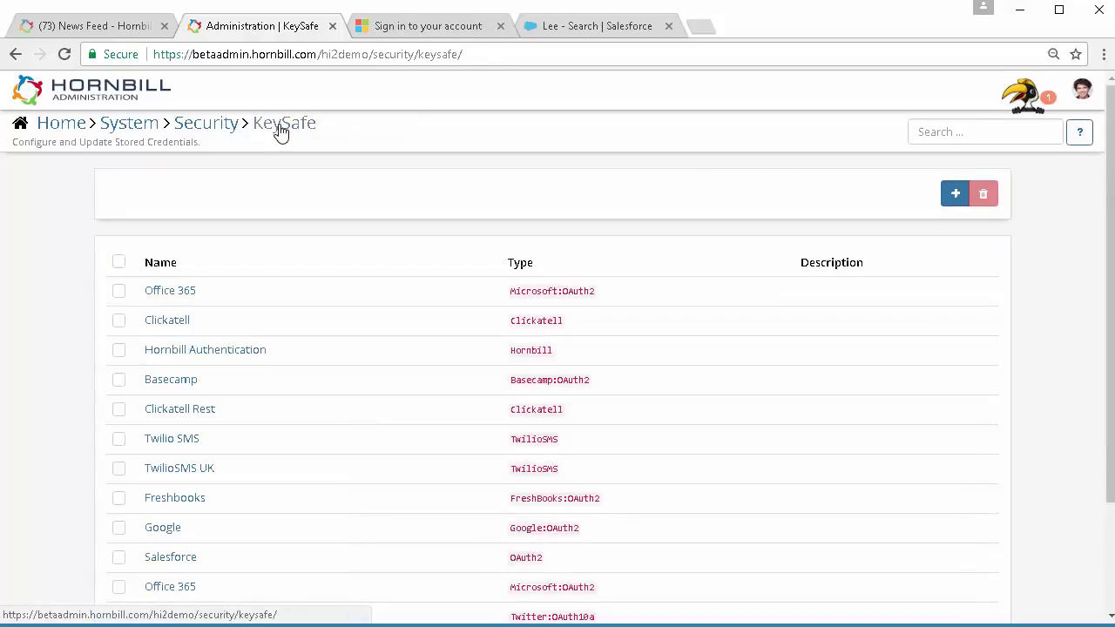
left_click(217, 353)
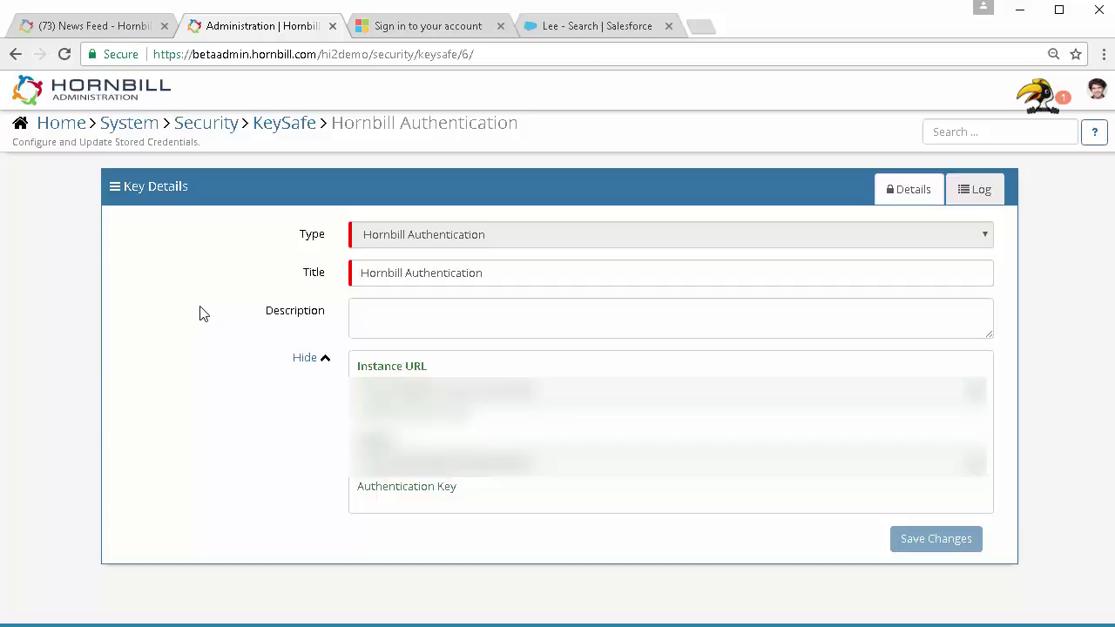
Open the ibridge New Starter workflow from Hornbill Service Manager's Business Processes list
left_click(55, 123)
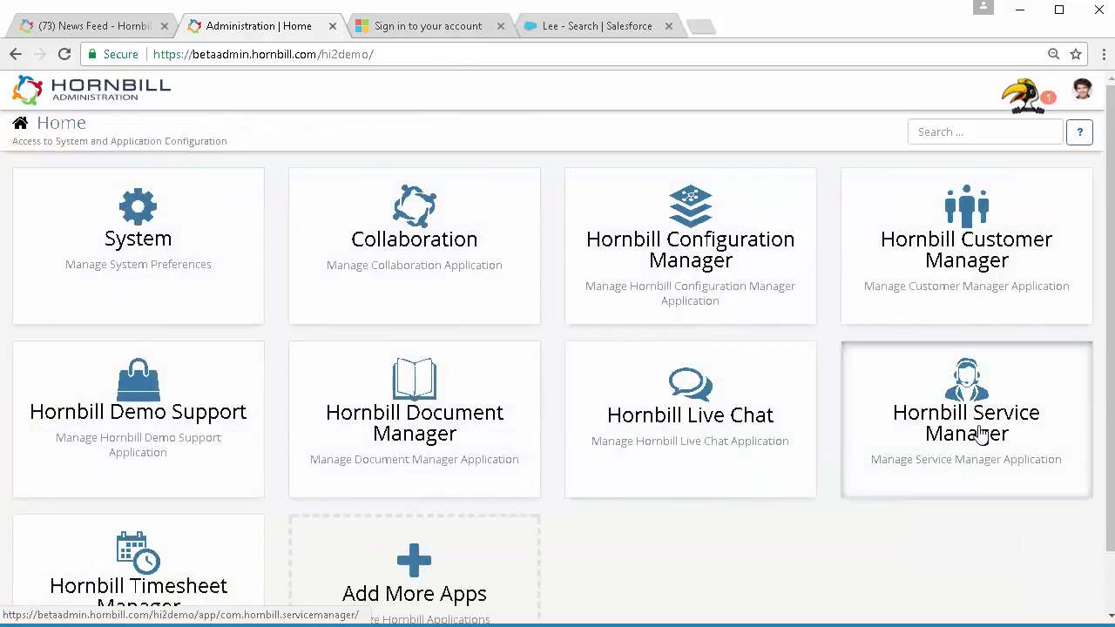
left_click(978, 431)
left_click(497, 232)
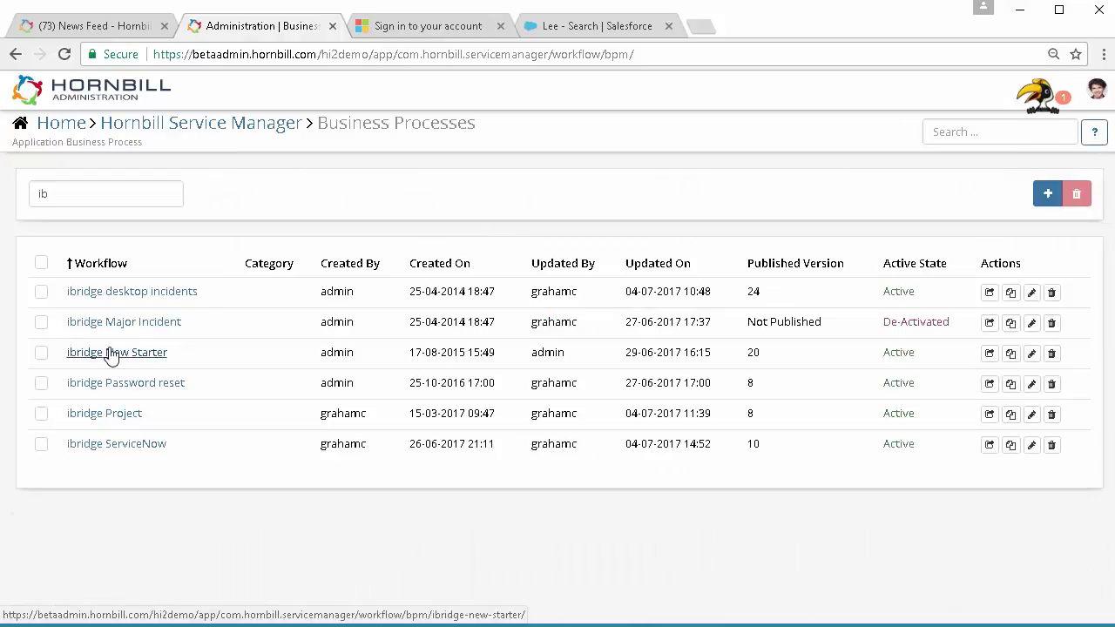
left_click(111, 353)
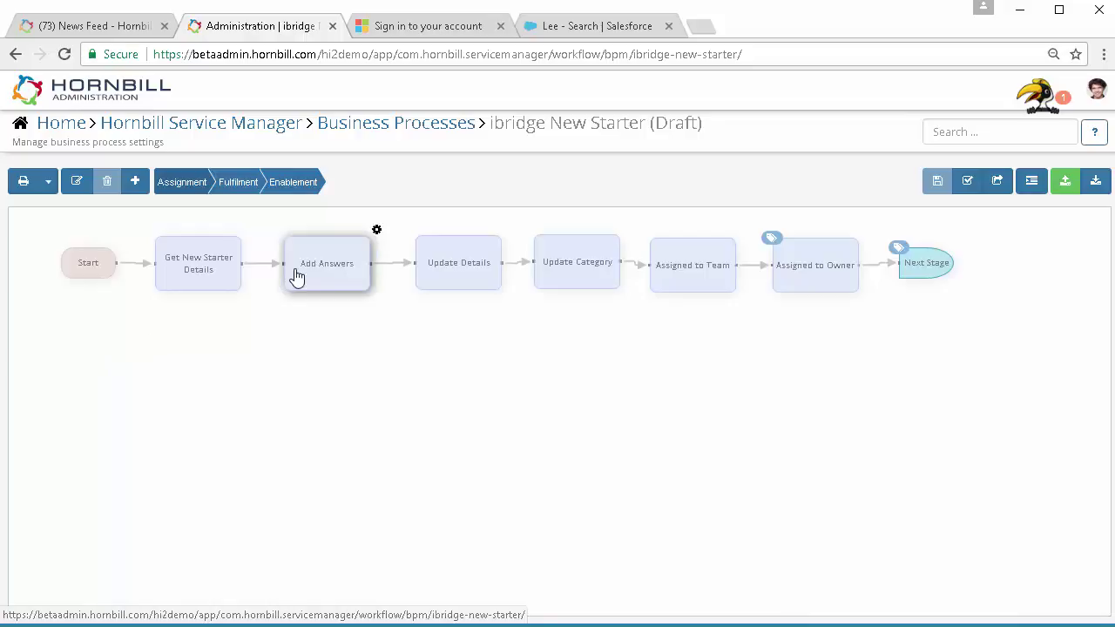
left_click(377, 233)
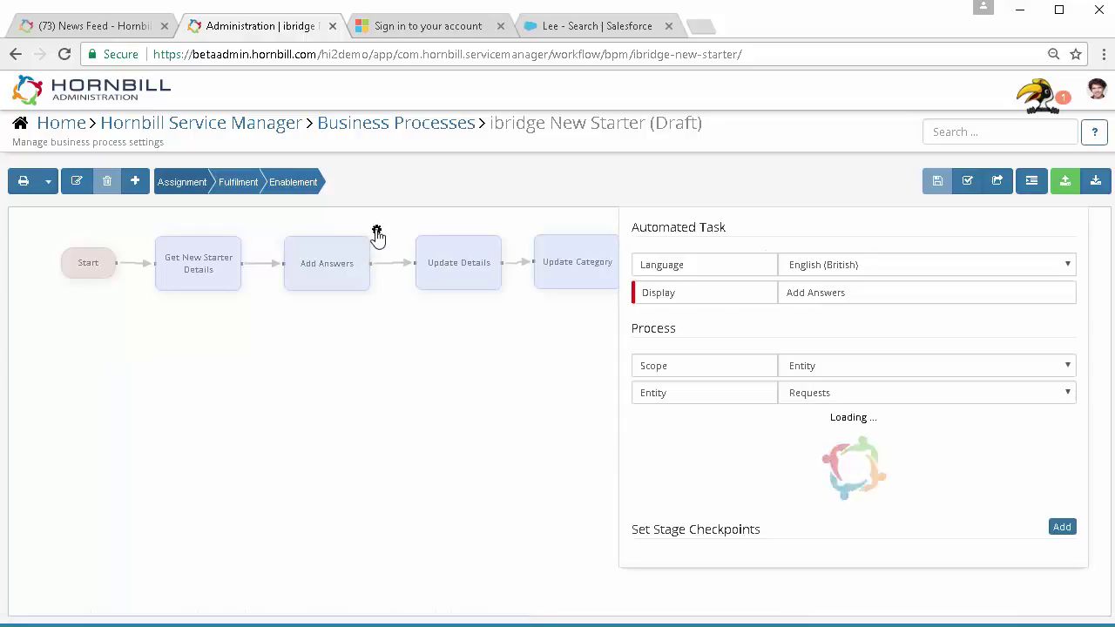
left_click_drag(1084, 341, 1096, 440)
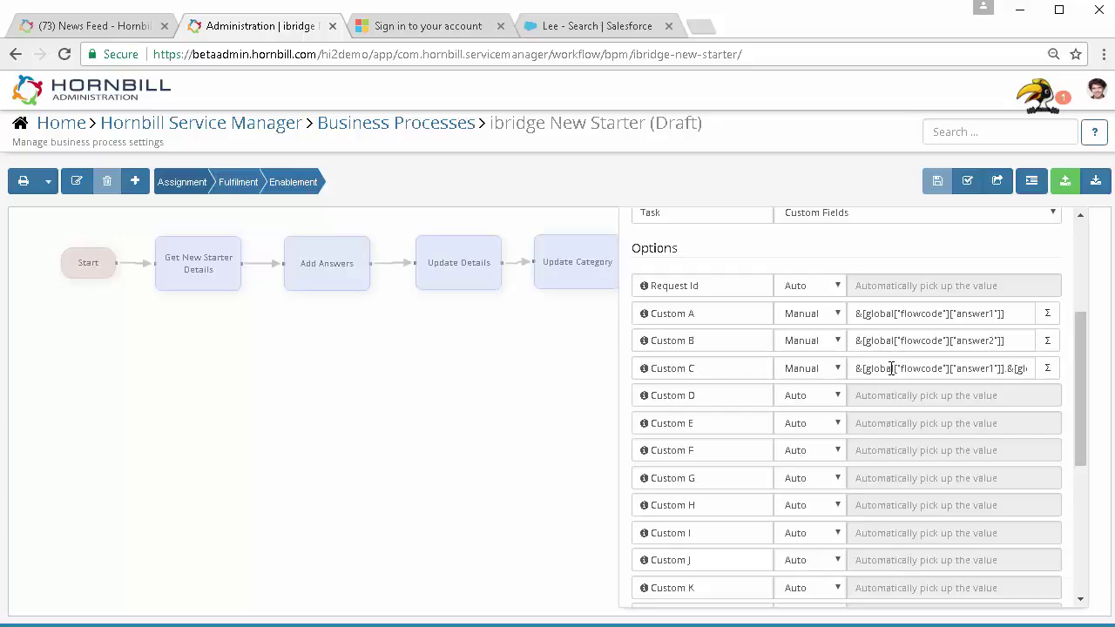
left_click(897, 369)
key("Right")
key("Right")
key("Right")
key("Right")
key("Right")
key("Right")
key("Right")
key("Right")
key("Right")
key("Right")
key("Right")
key("Right")
key("Right")
key("Right")
key("Right")
key("Right")
key("Right")
key("Right")
key("Right")
key("Right")
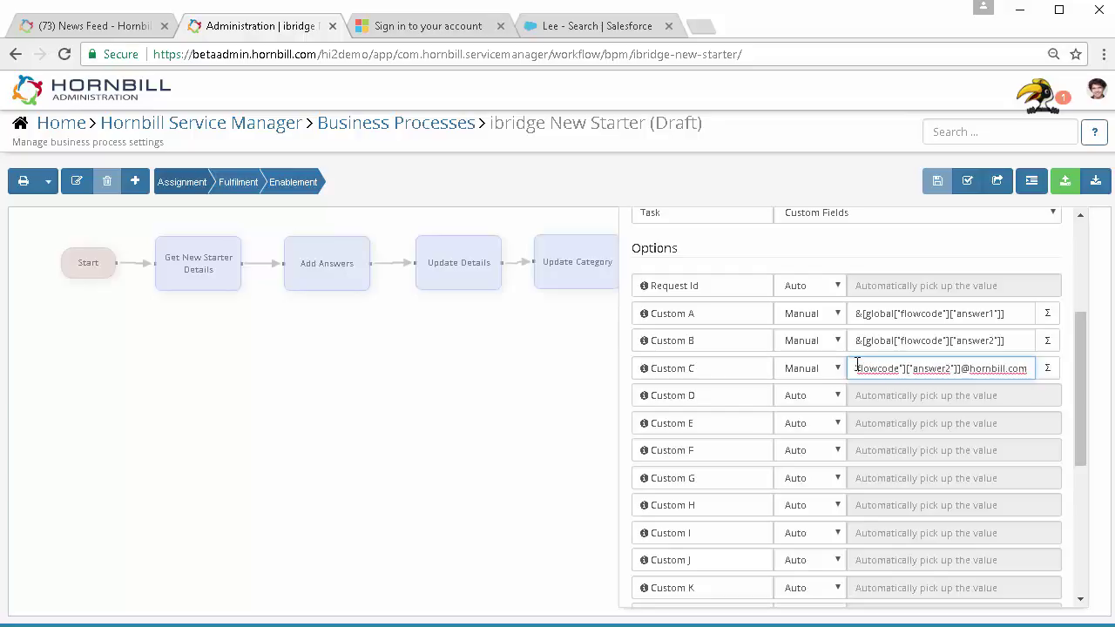
Close the Add Answers settings and switch to the workflow's Fulfilment stage
left_click(491, 364)
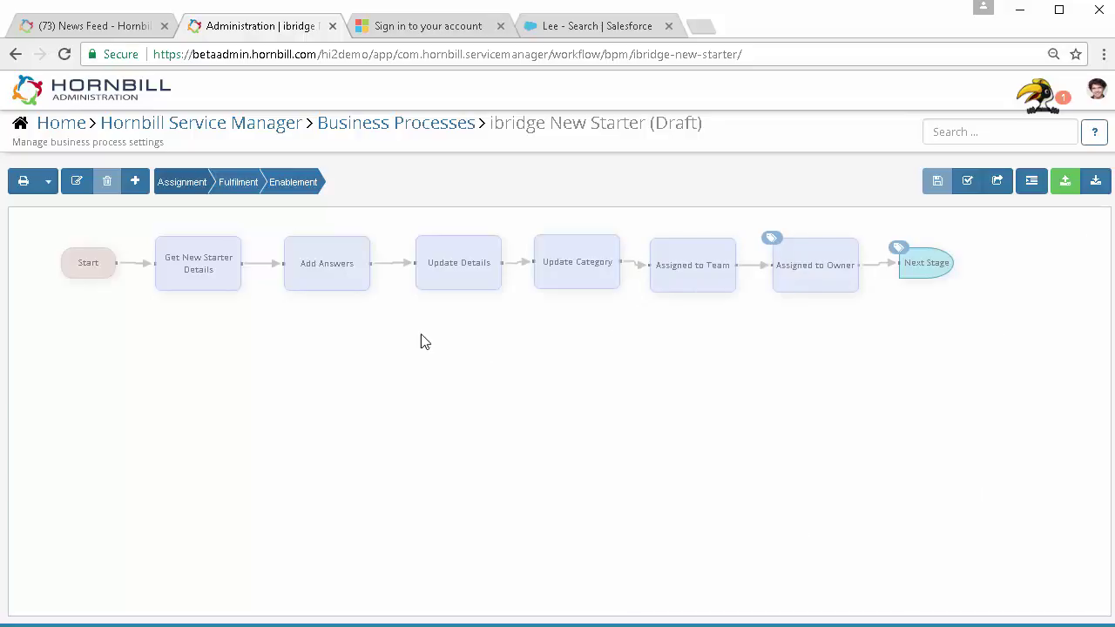
left_click(237, 189)
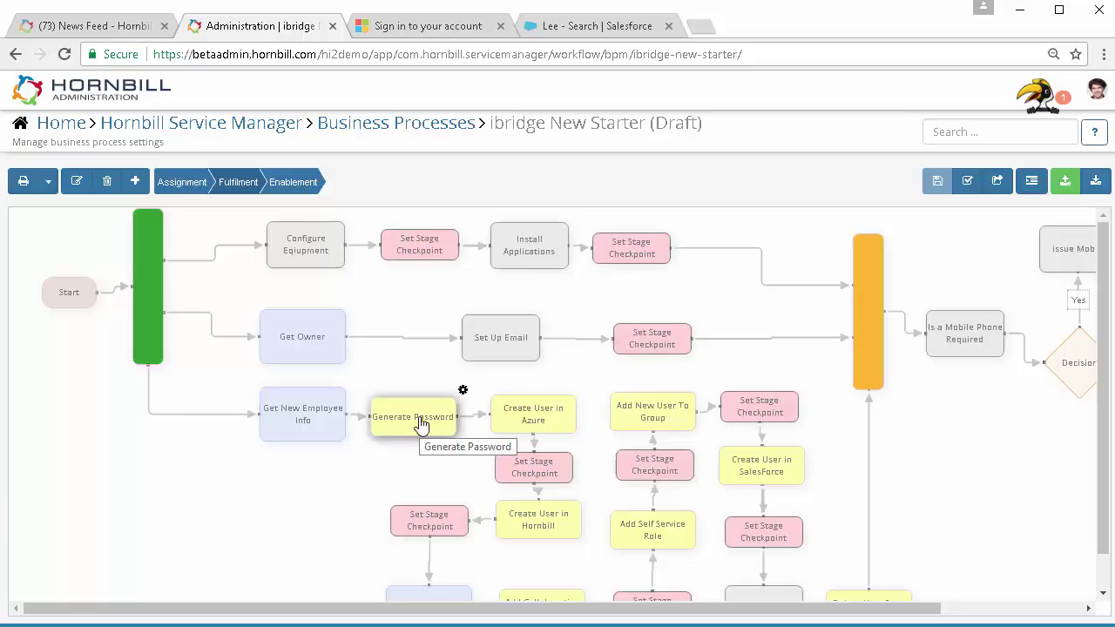
left_click(463, 391)
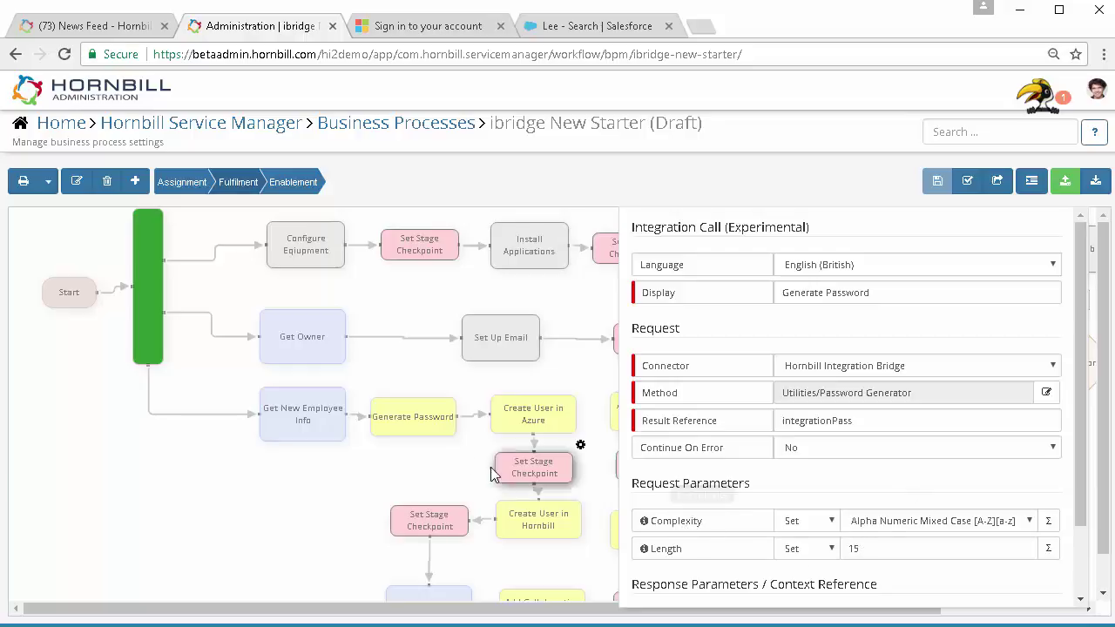
scroll(793, 481, "down", 1)
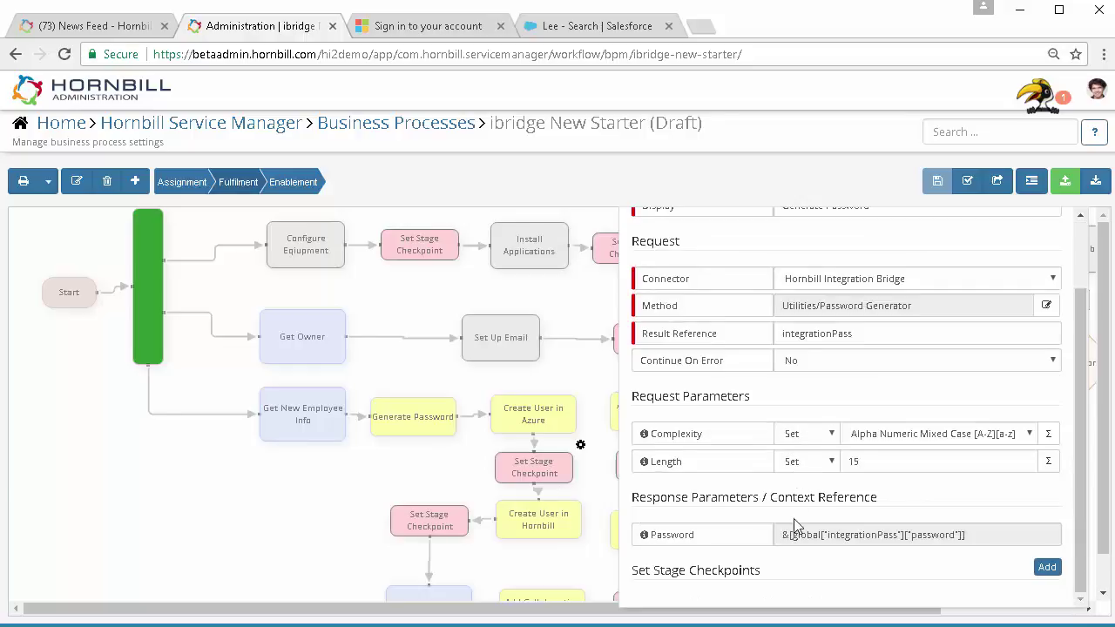
left_click(426, 476)
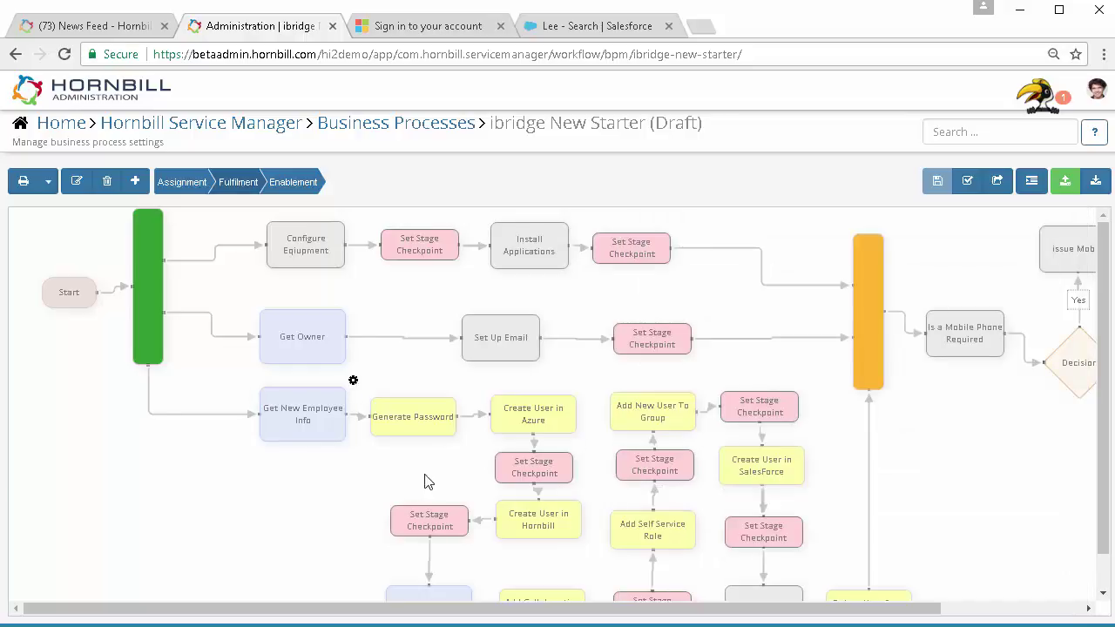
left_click(583, 391)
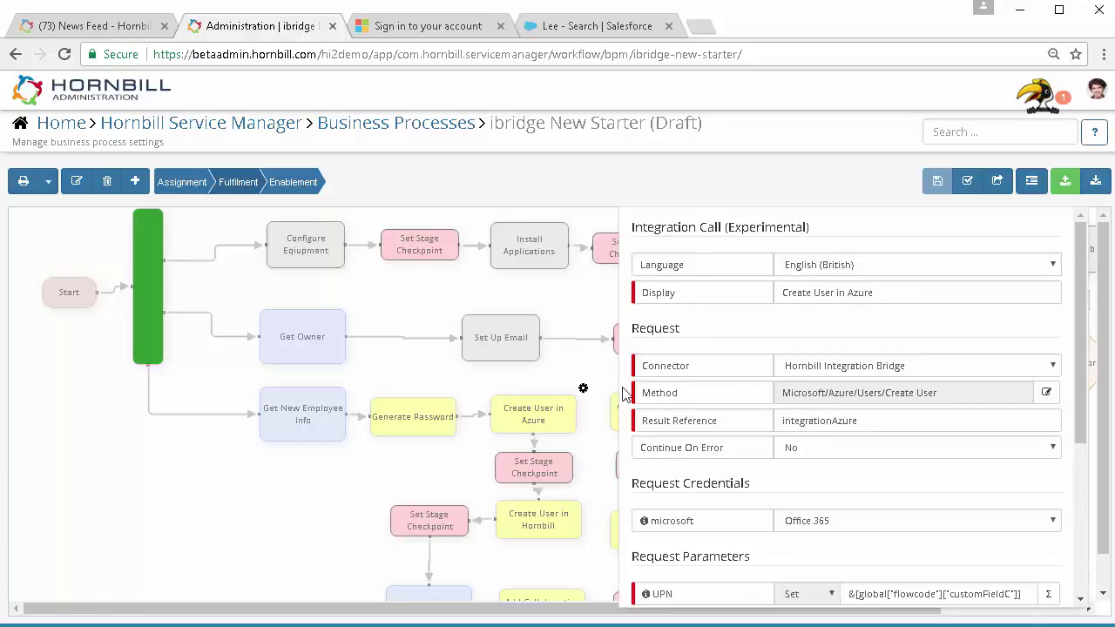
scroll(841, 375, "down", 1)
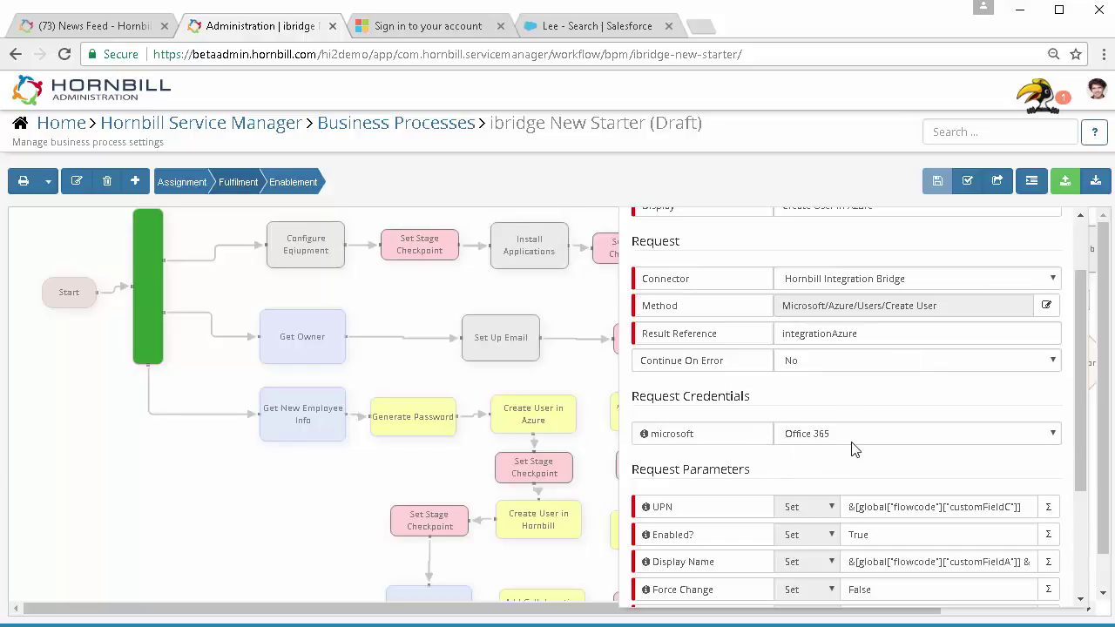
scroll(854, 448, "down", 1)
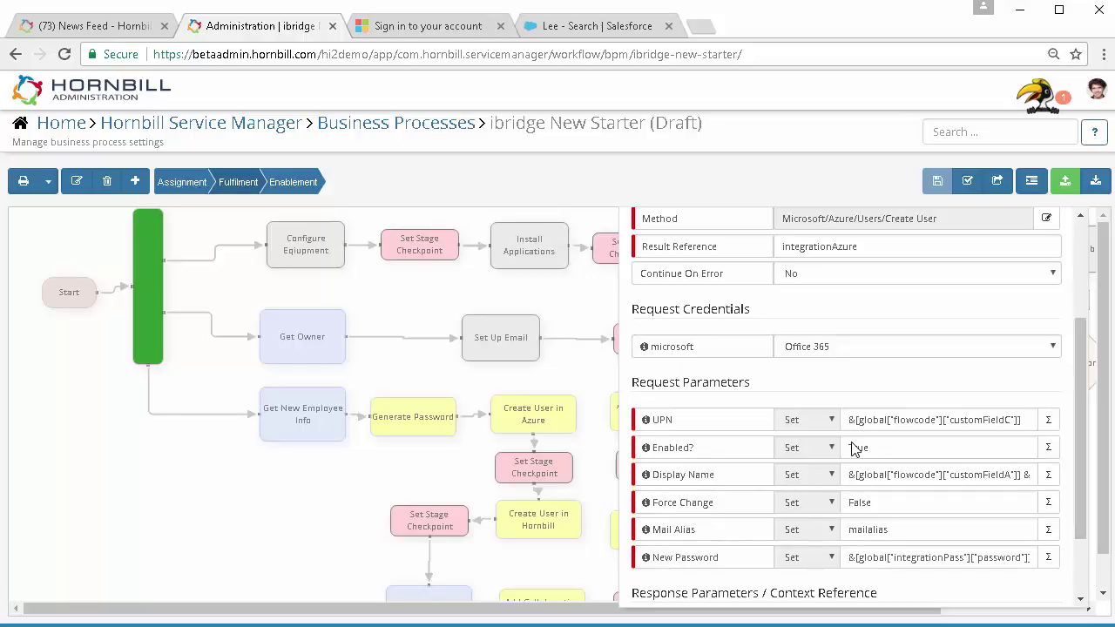
mouse_move(645, 426)
left_click(444, 462)
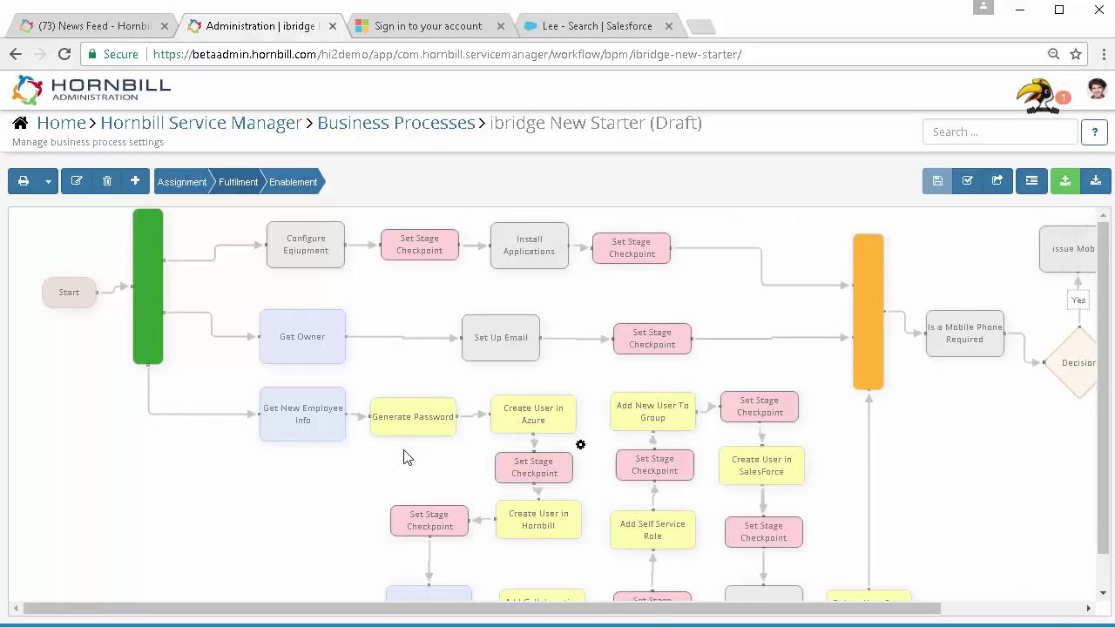
scroll(427, 461, "down", 1)
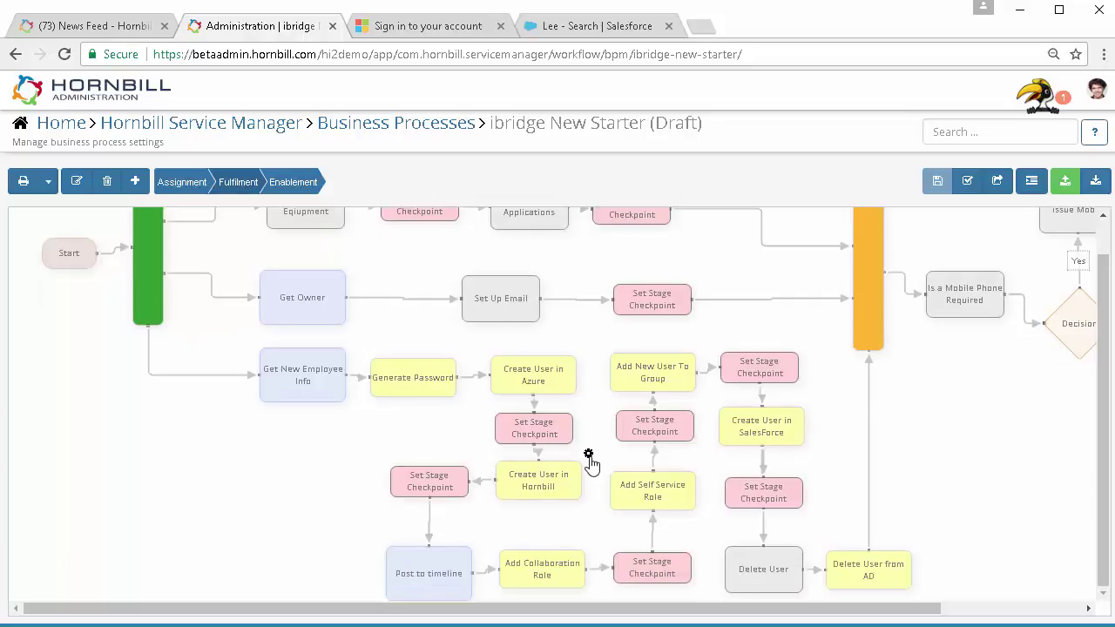
Review the Create User in Hornbill integration call's request parameters, then close its properties
left_click(589, 457)
scroll(856, 497, "down", 2)
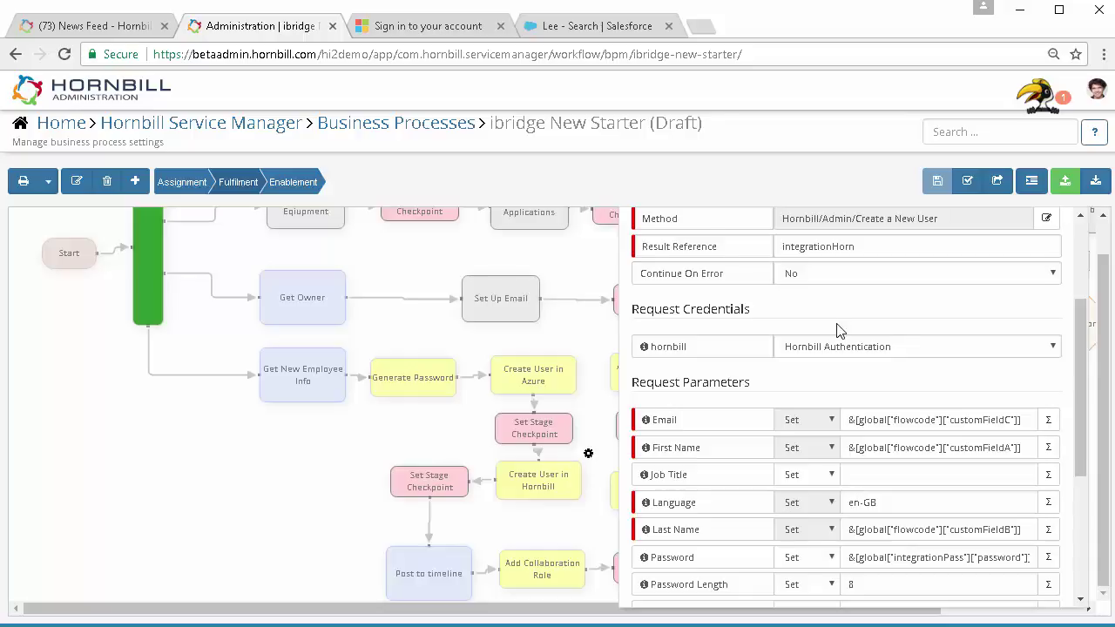
scroll(839, 326, "up", 1)
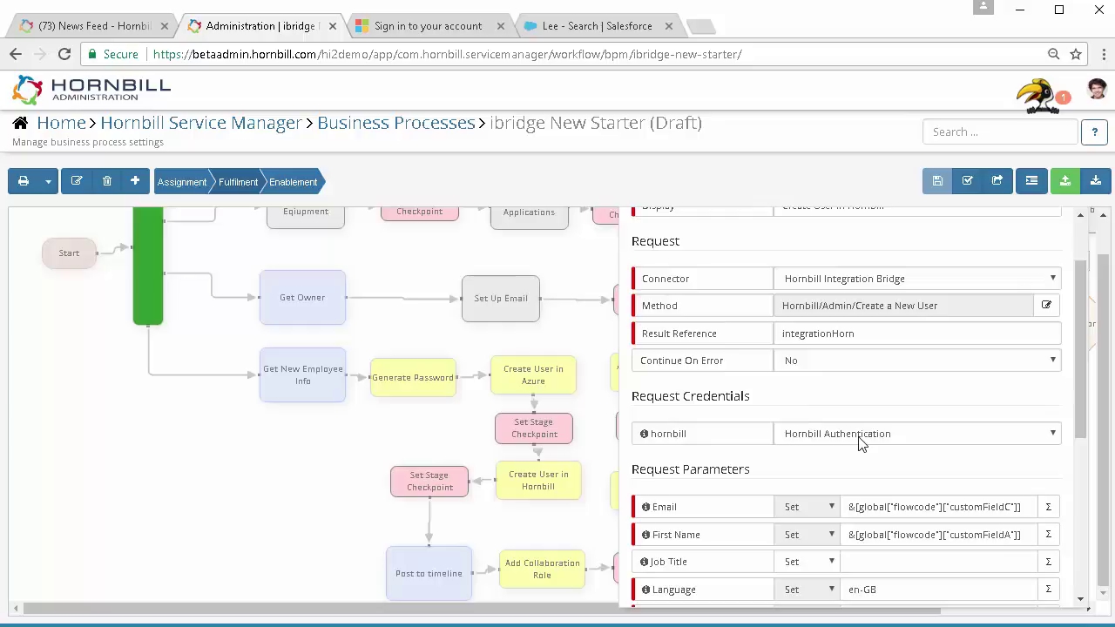
scroll(859, 444, "up", 1)
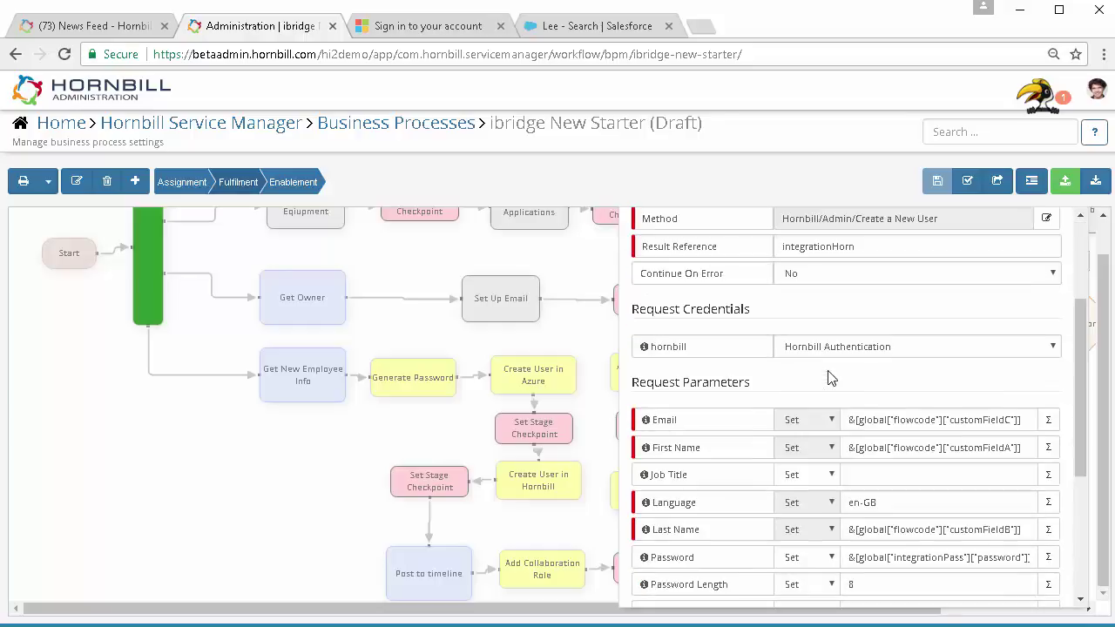
scroll(832, 384, "down", 3)
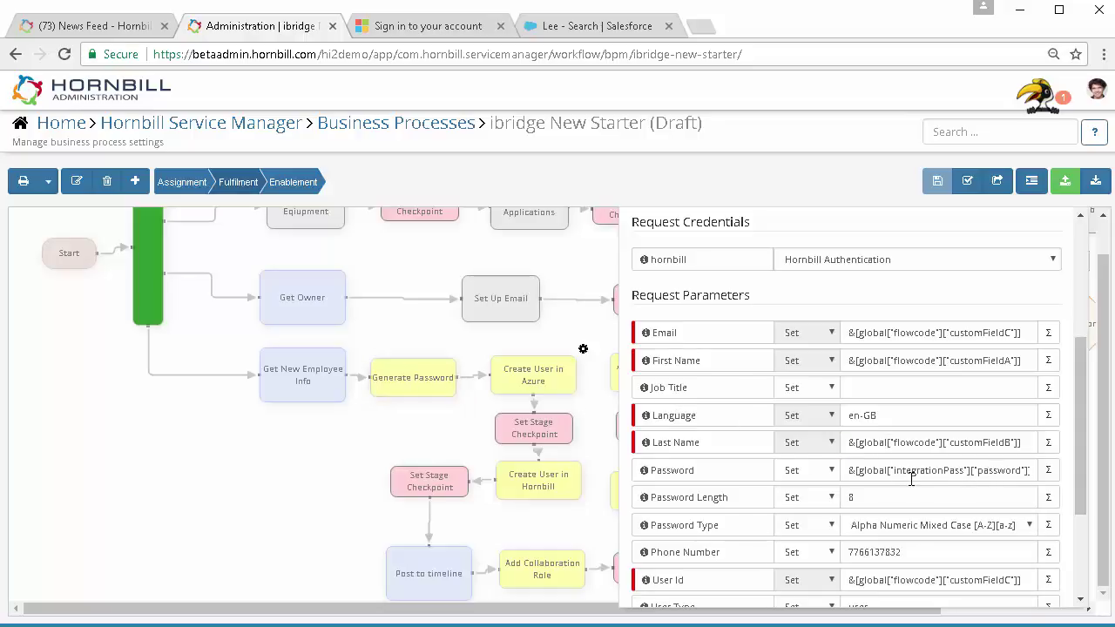
scroll(911, 479, "down", 1)
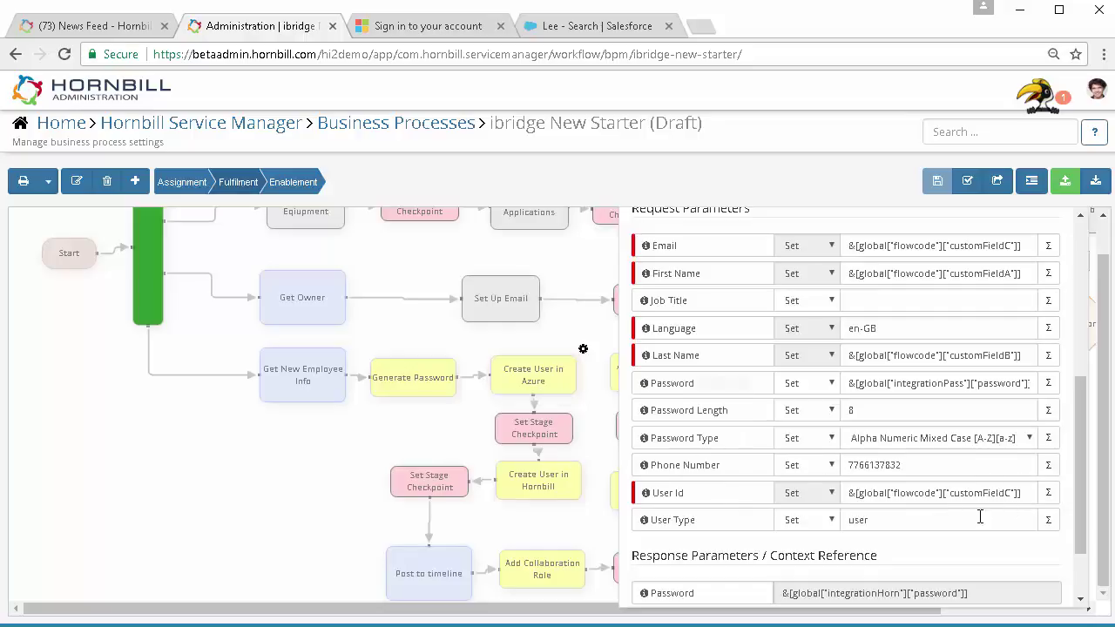
left_click(280, 435)
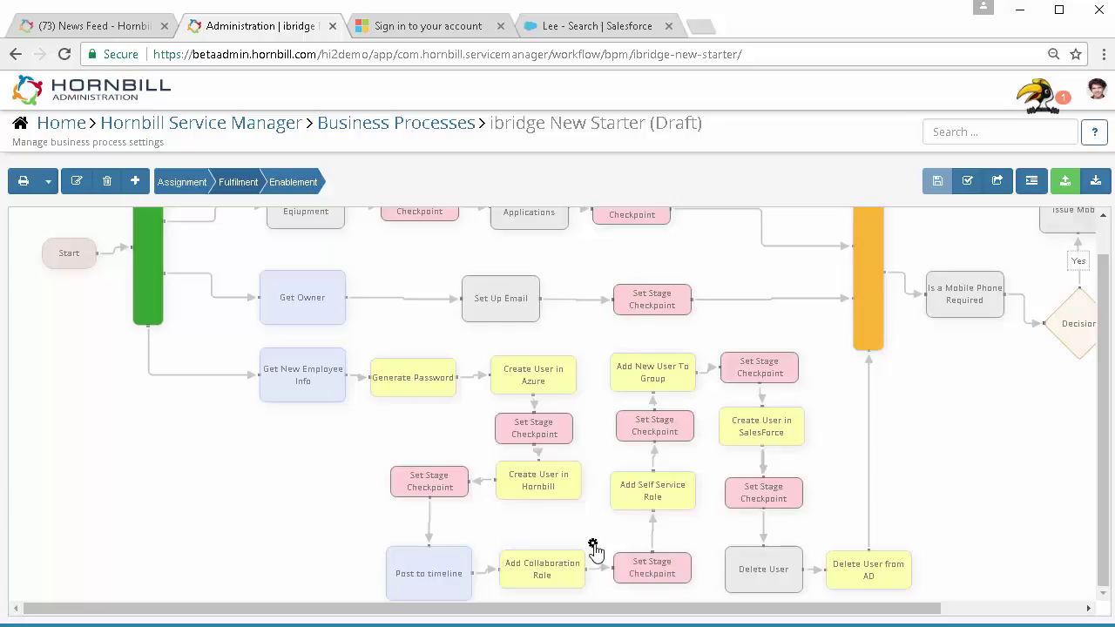
left_click(593, 545)
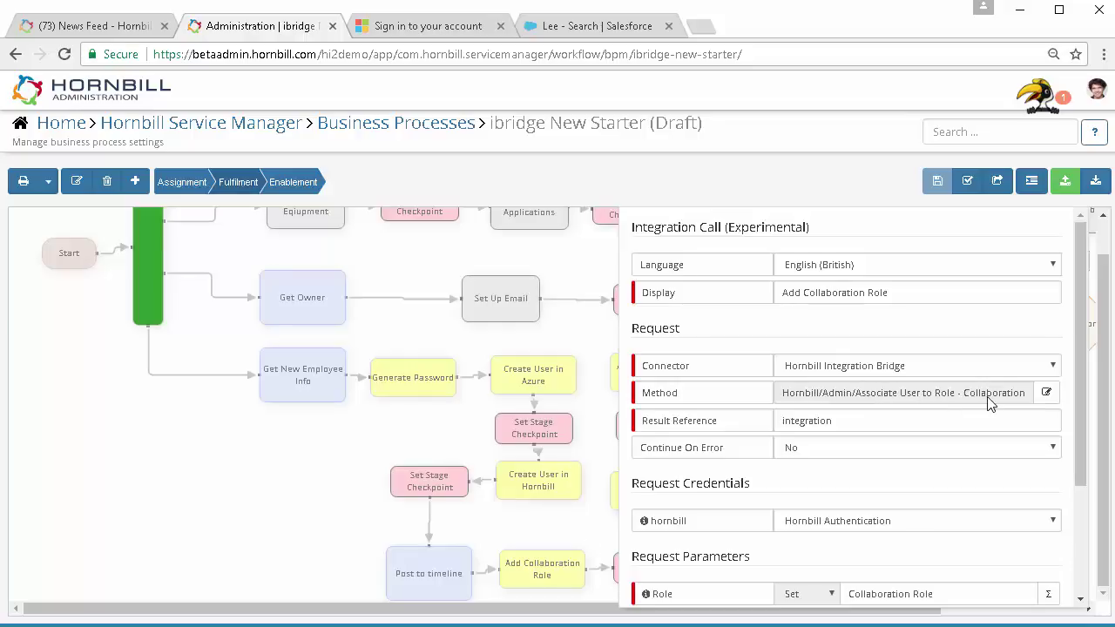
scroll(980, 418, "down", 1)
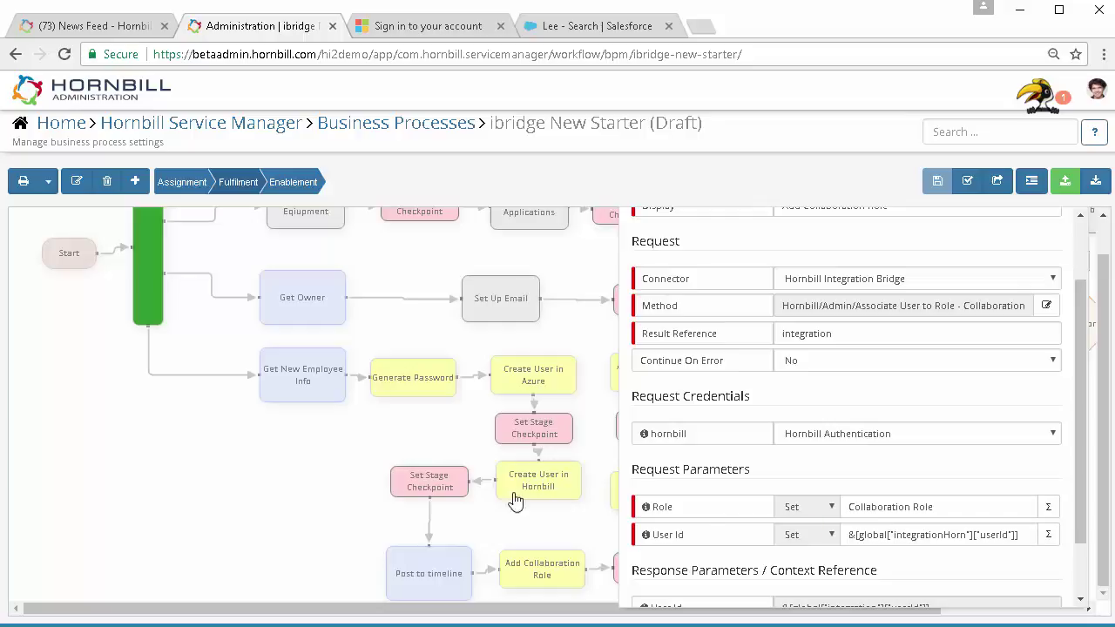
left_click(342, 476)
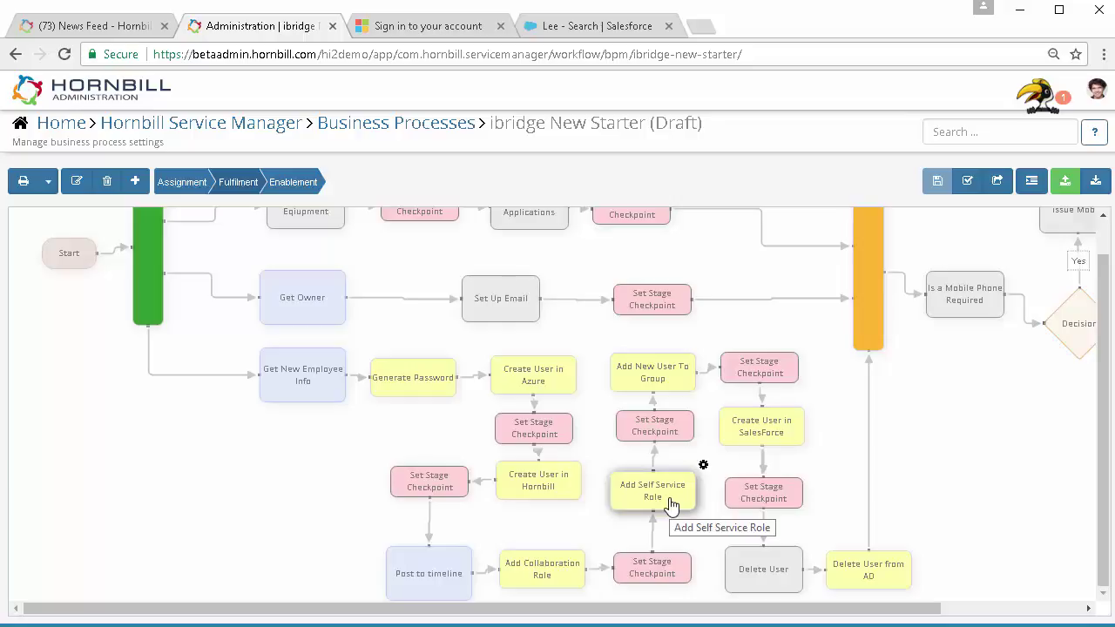
left_click(705, 353)
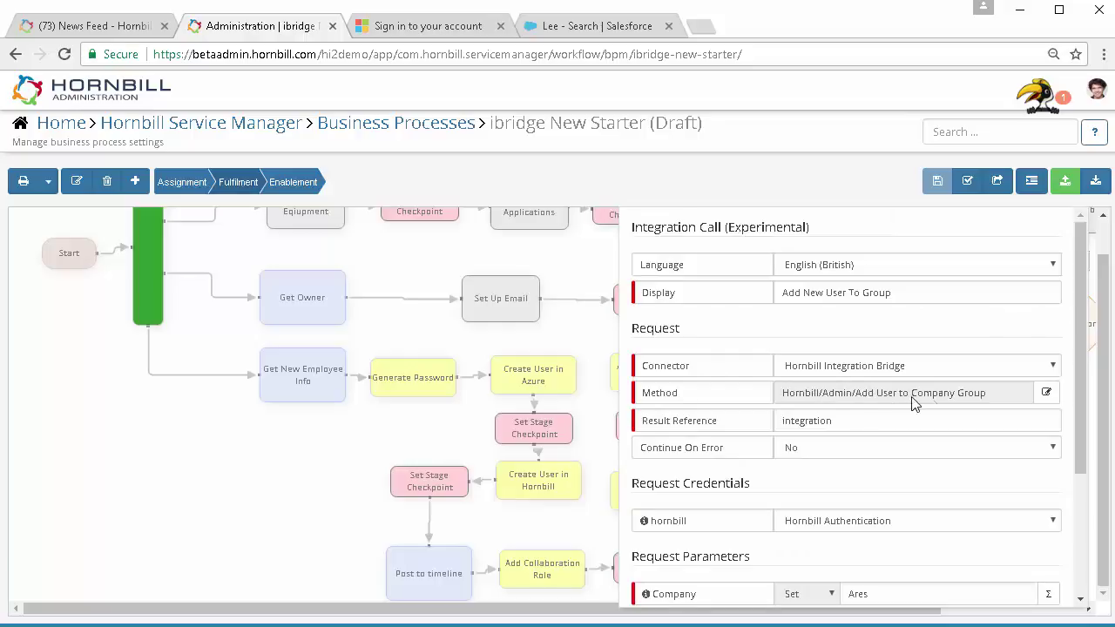
scroll(947, 474, "down", 2)
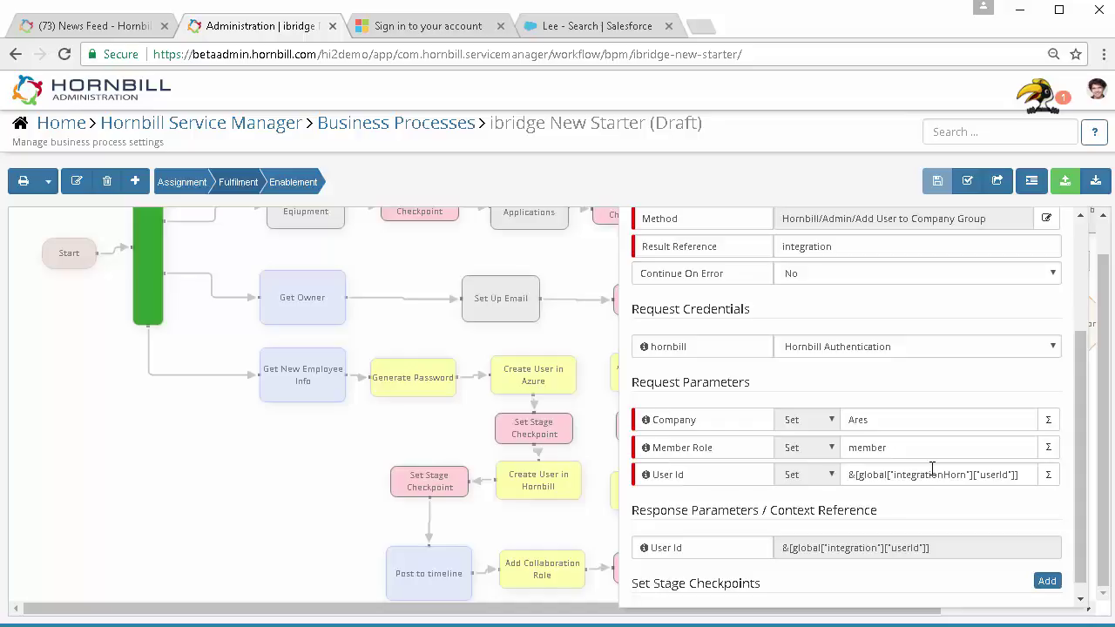
left_click(408, 427)
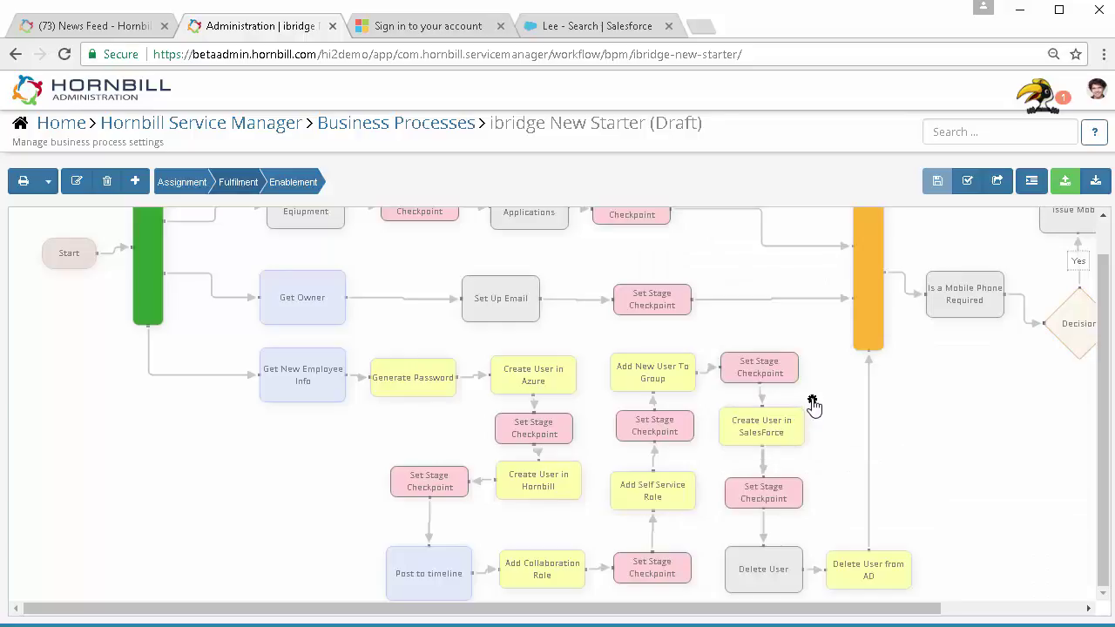
left_click(813, 404)
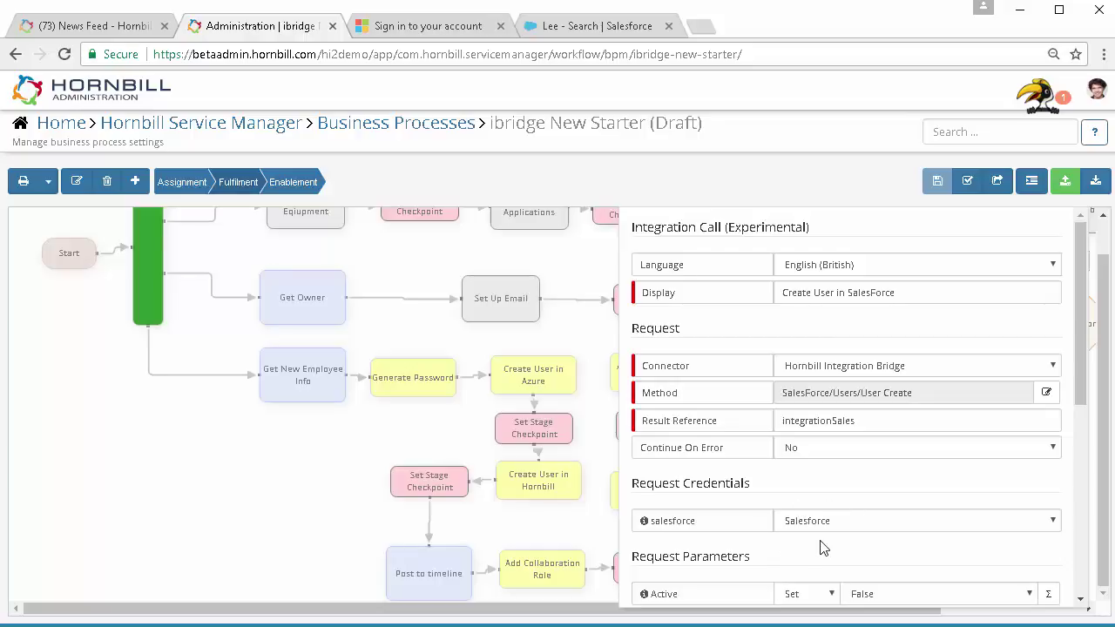
scroll(823, 545, "down", 4)
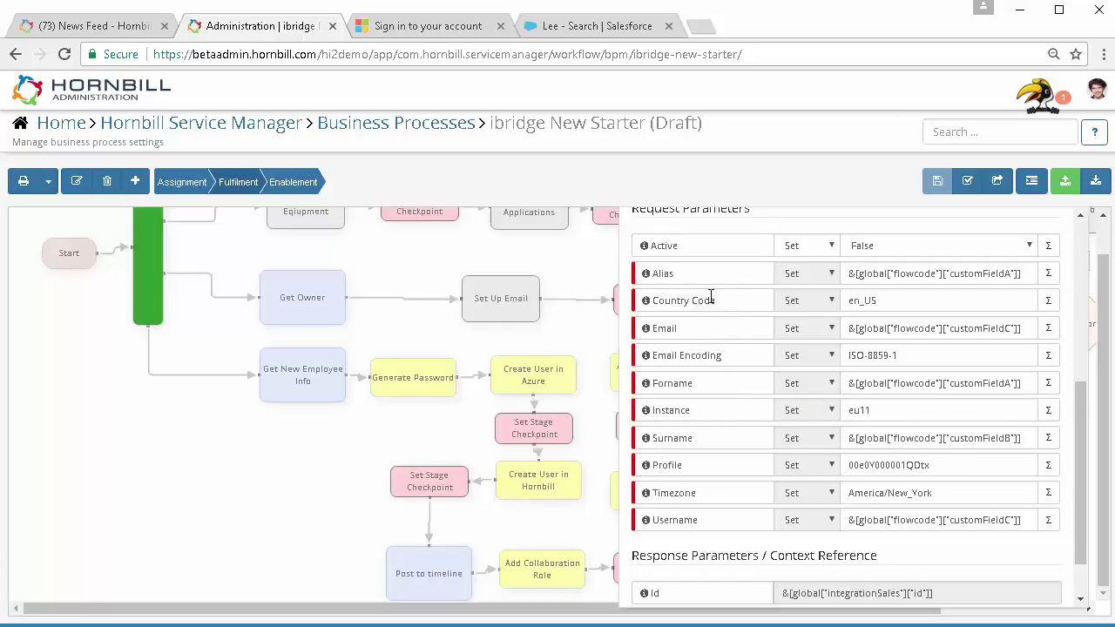
left_click(298, 523)
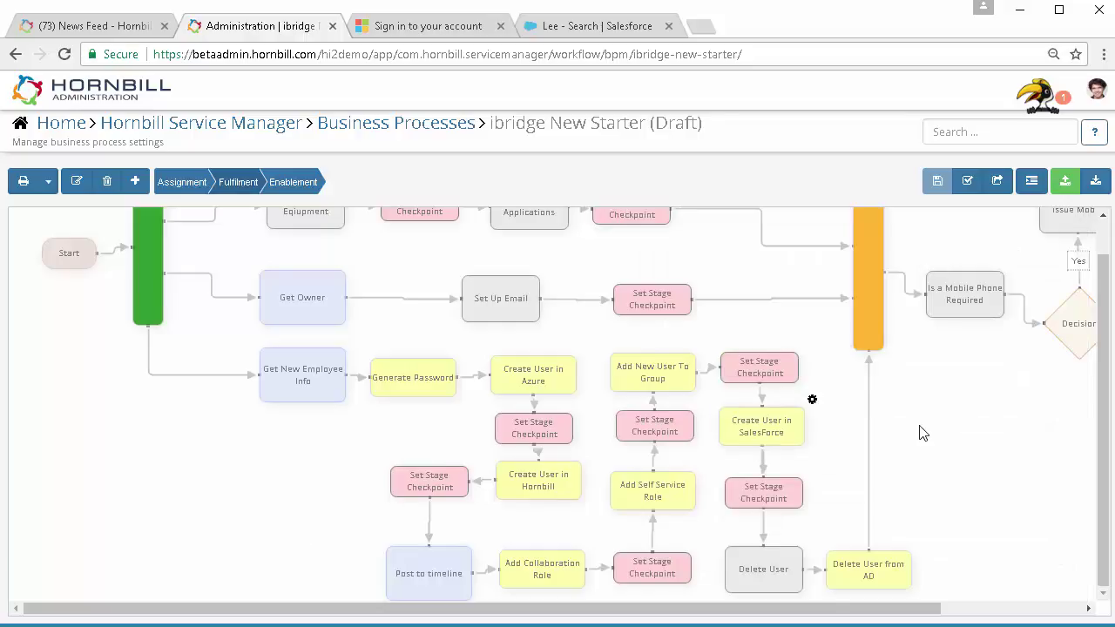
scroll(924, 434, "up", 1)
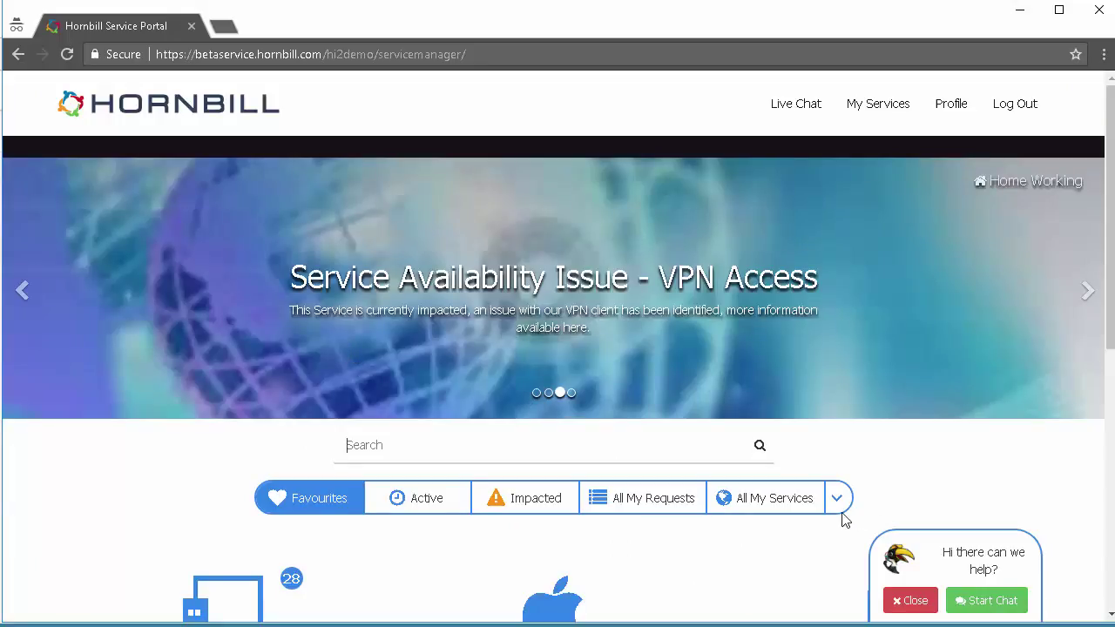
Start an Onboard New Employee request from Business Services > Management Services
left_click(837, 504)
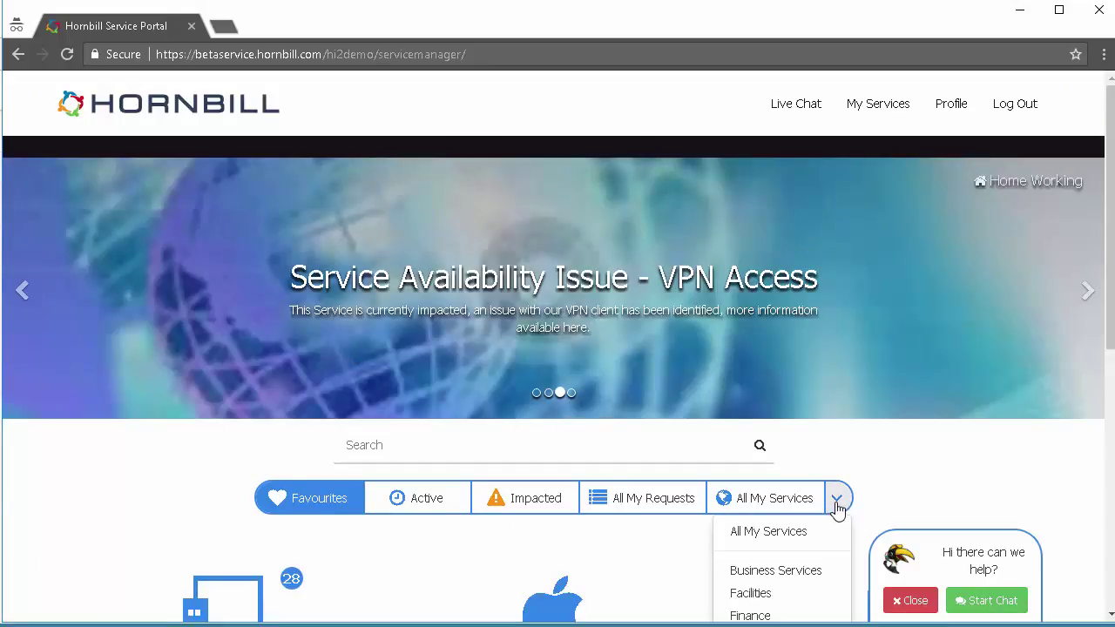
scroll(838, 510, "down", 1)
left_click(780, 487)
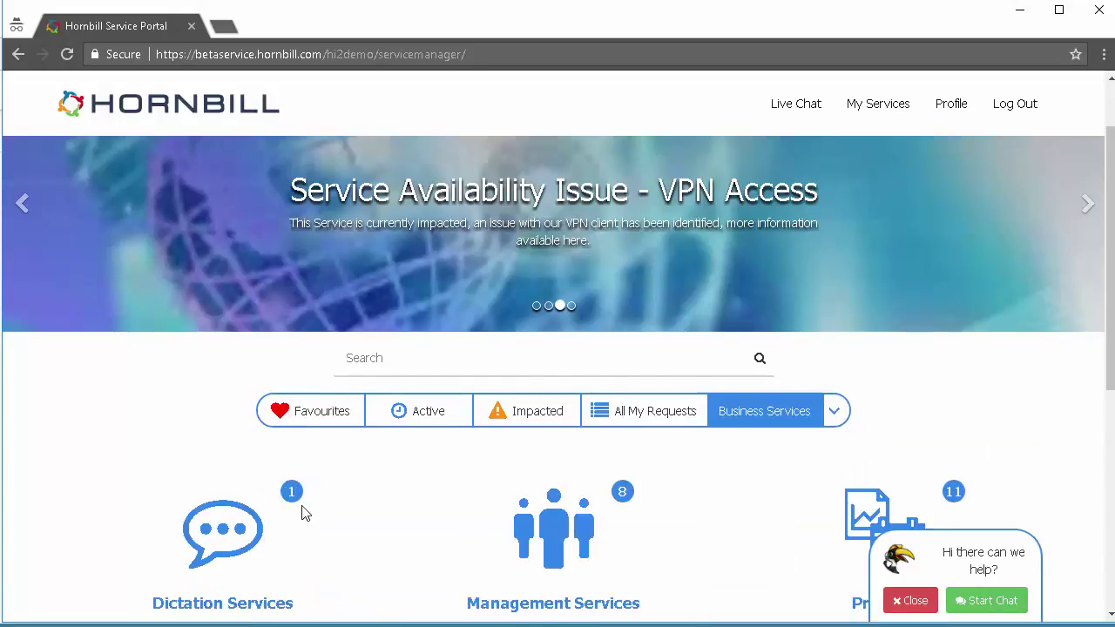
left_click(564, 535)
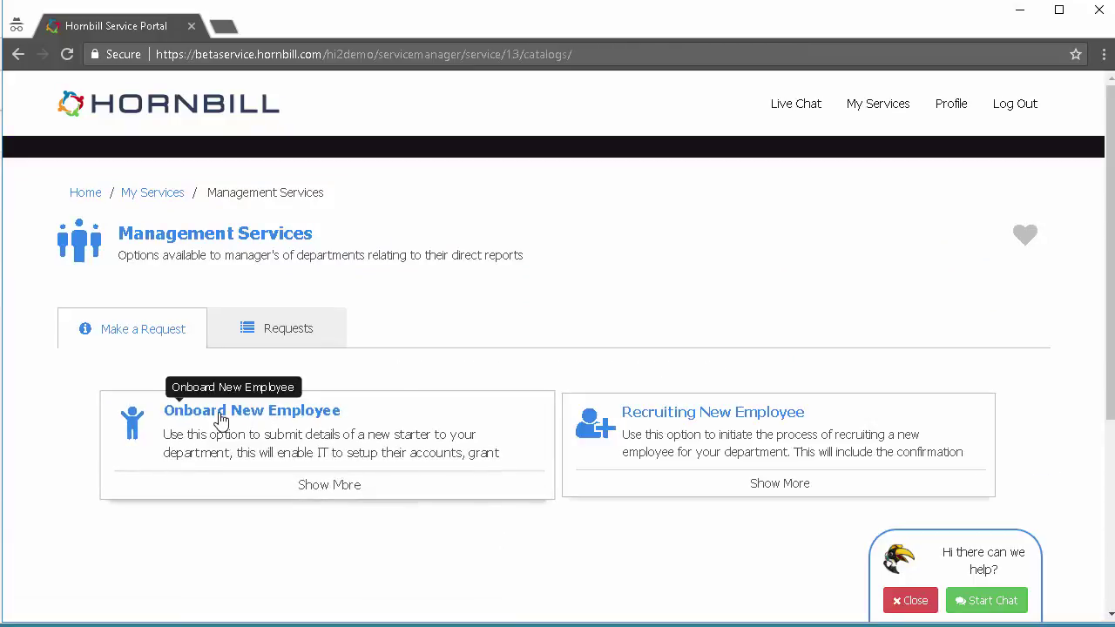
left_click(222, 421)
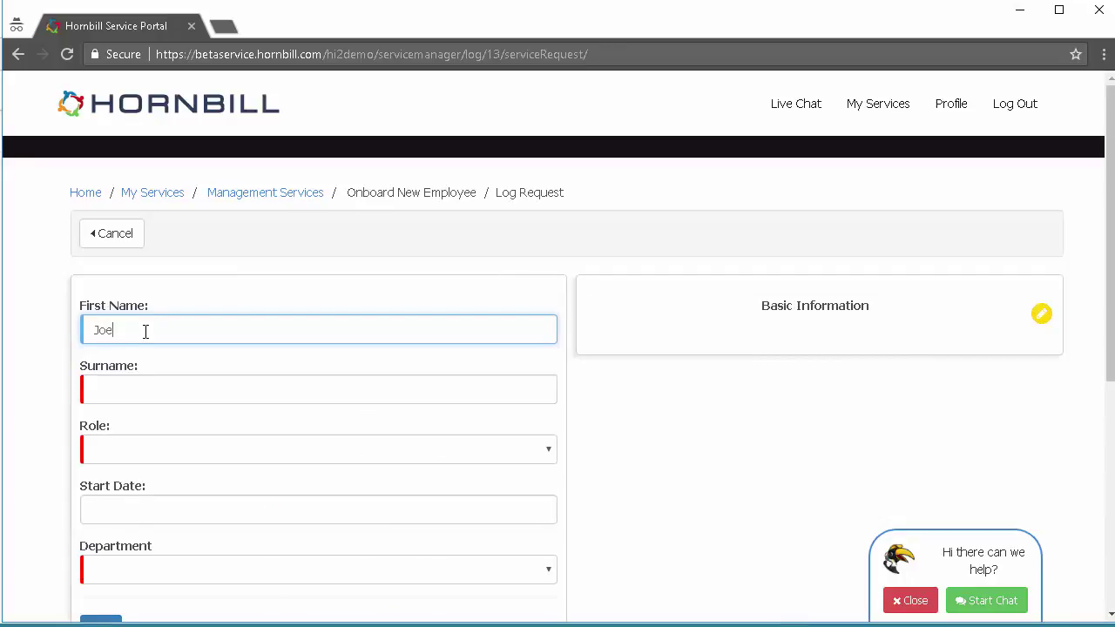
Enter the starter's surname, Account Manager role, 20 July 2017 start date and Sales department
key("Tab")
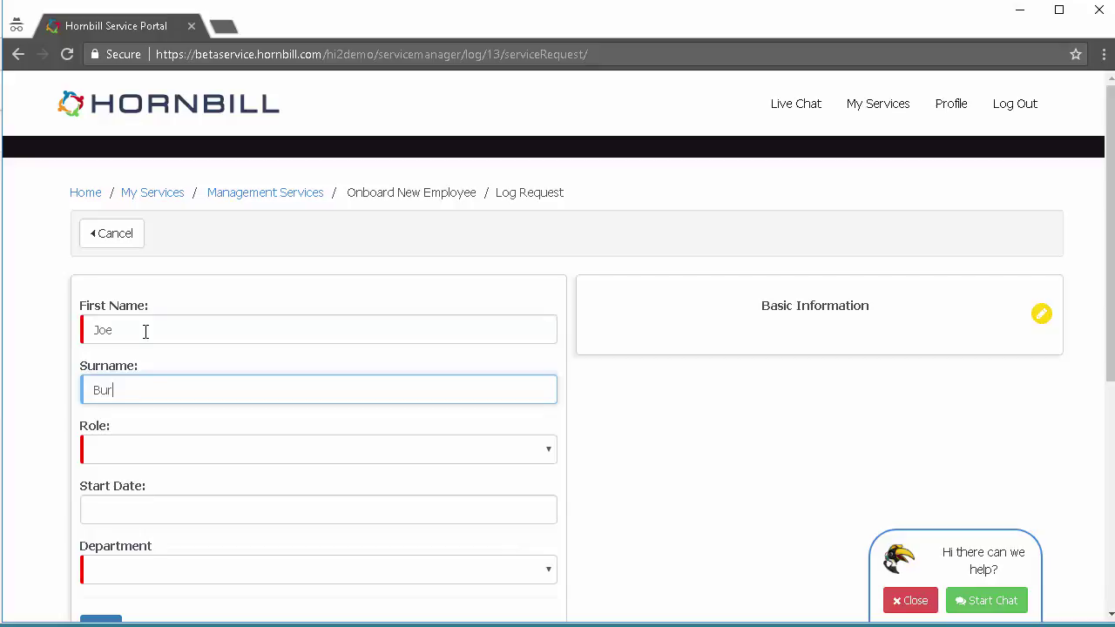
type("Burgess")
left_click(111, 454)
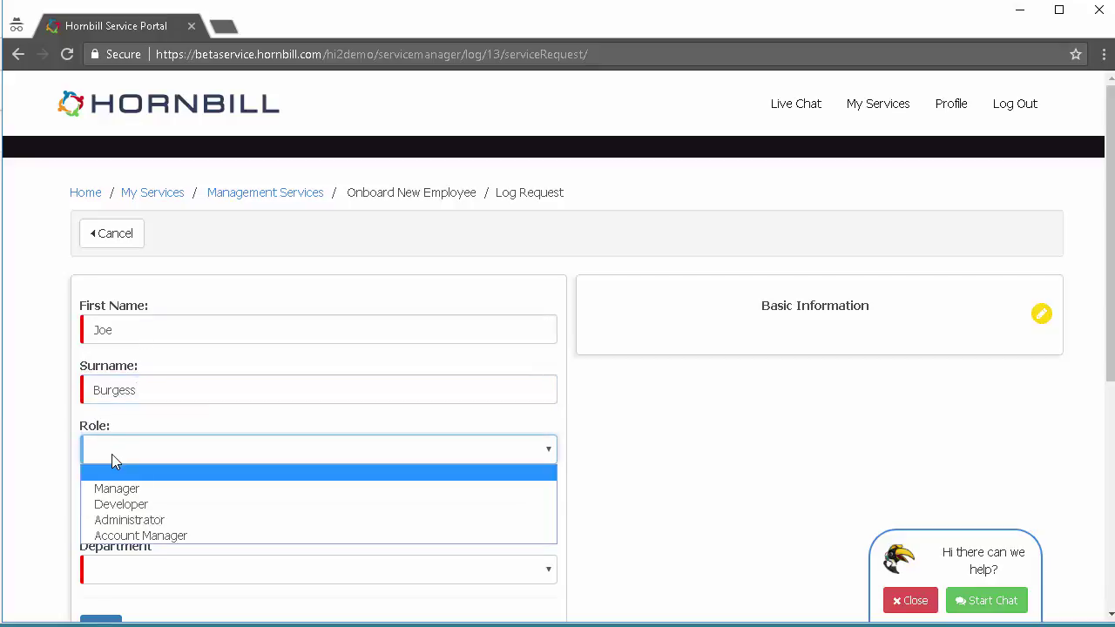
left_click(120, 535)
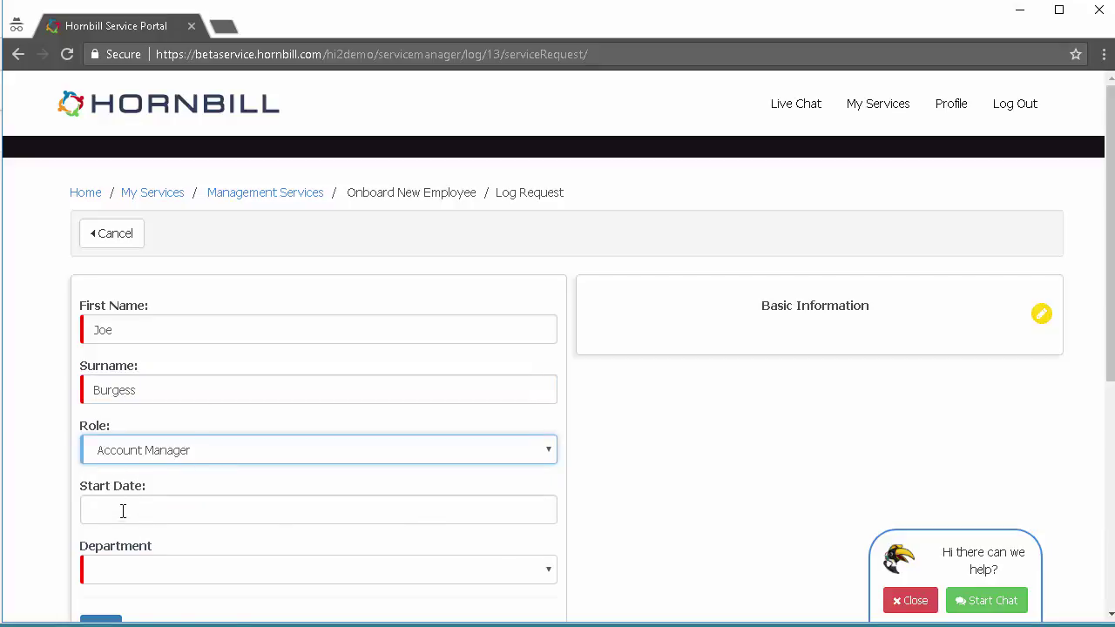
left_click(122, 510)
scroll(323, 514, "down", 1)
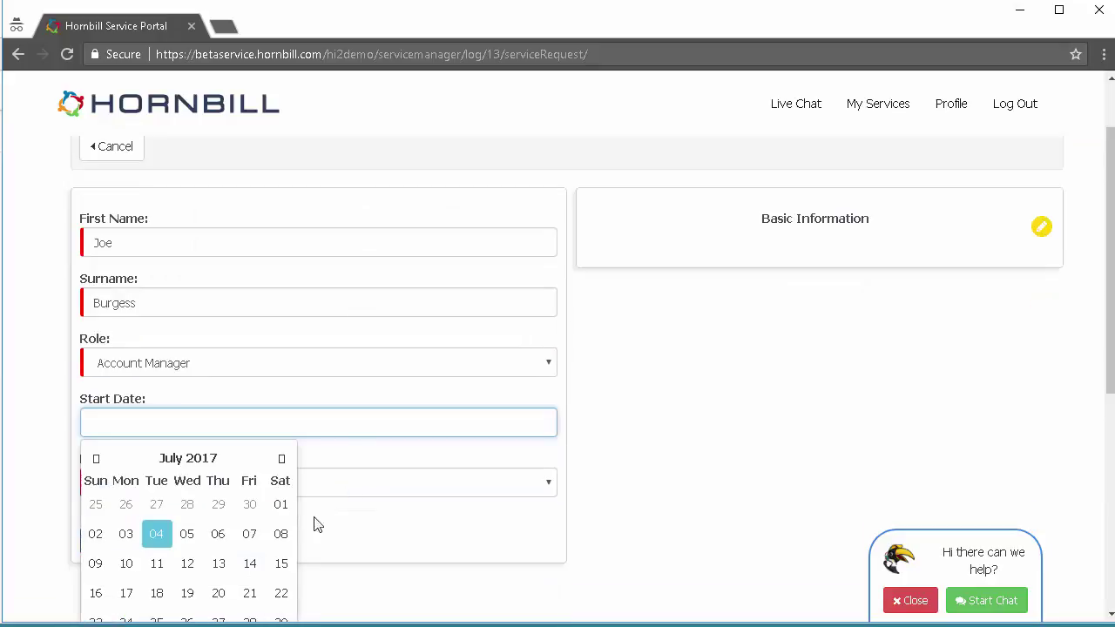
left_click(219, 593)
left_click(149, 479)
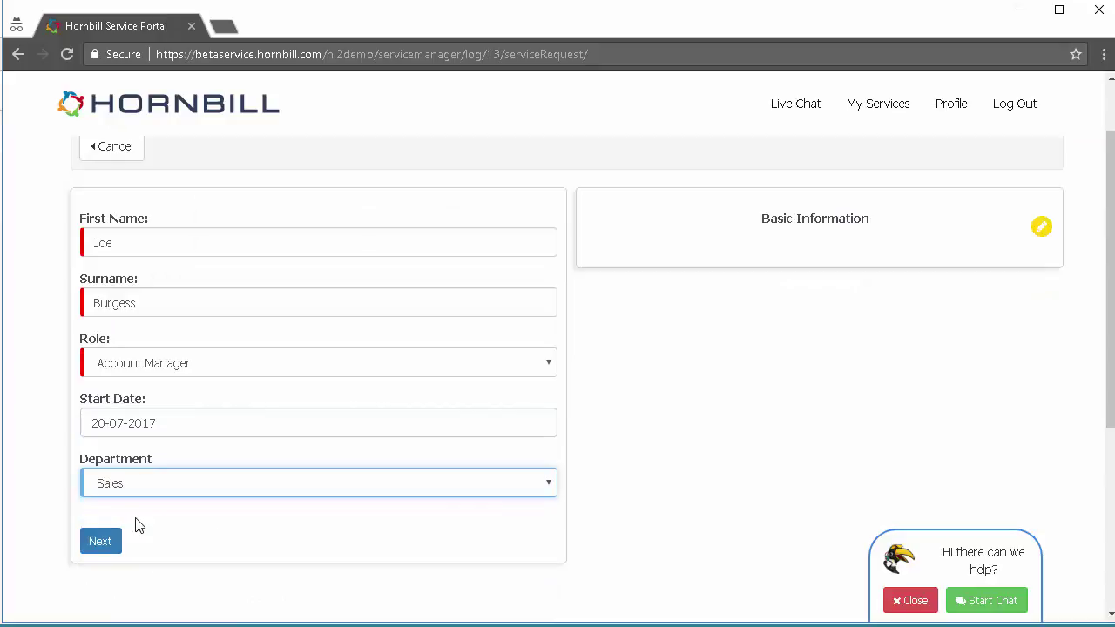
On the Equipment step, grant Salesforce app access and finish the onboarding request
left_click(99, 542)
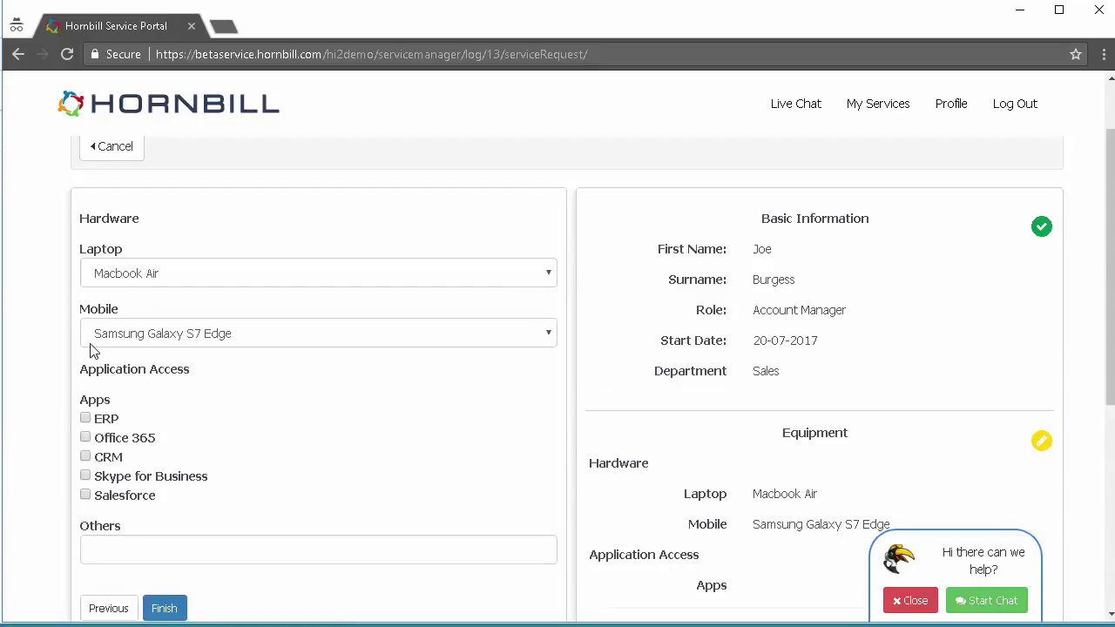
left_click(86, 496)
scroll(45, 501, "down", 1)
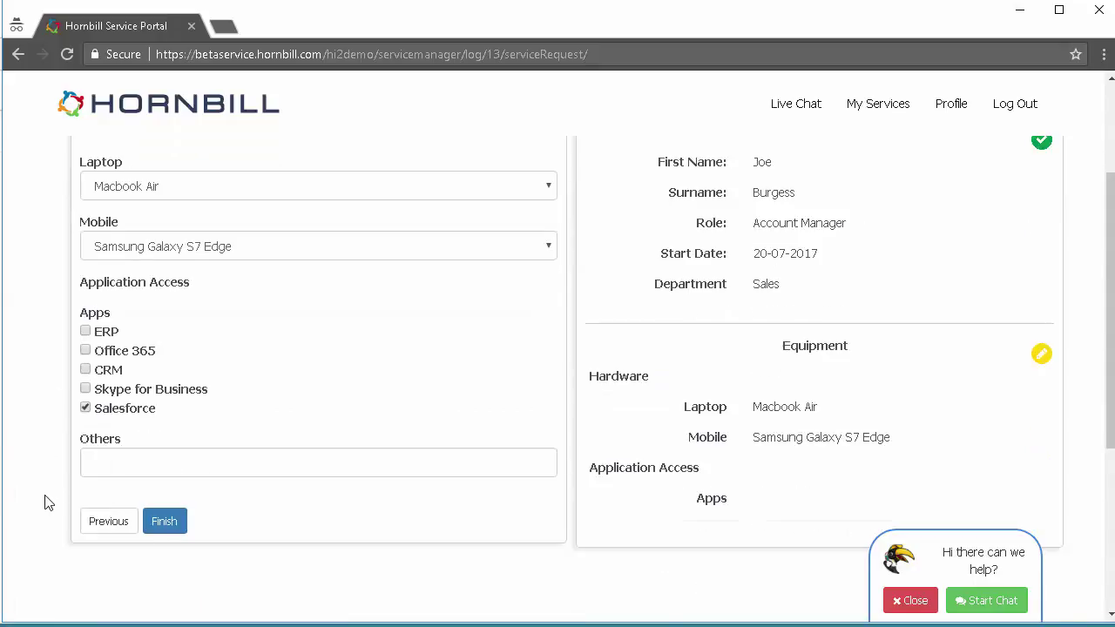
left_click(163, 523)
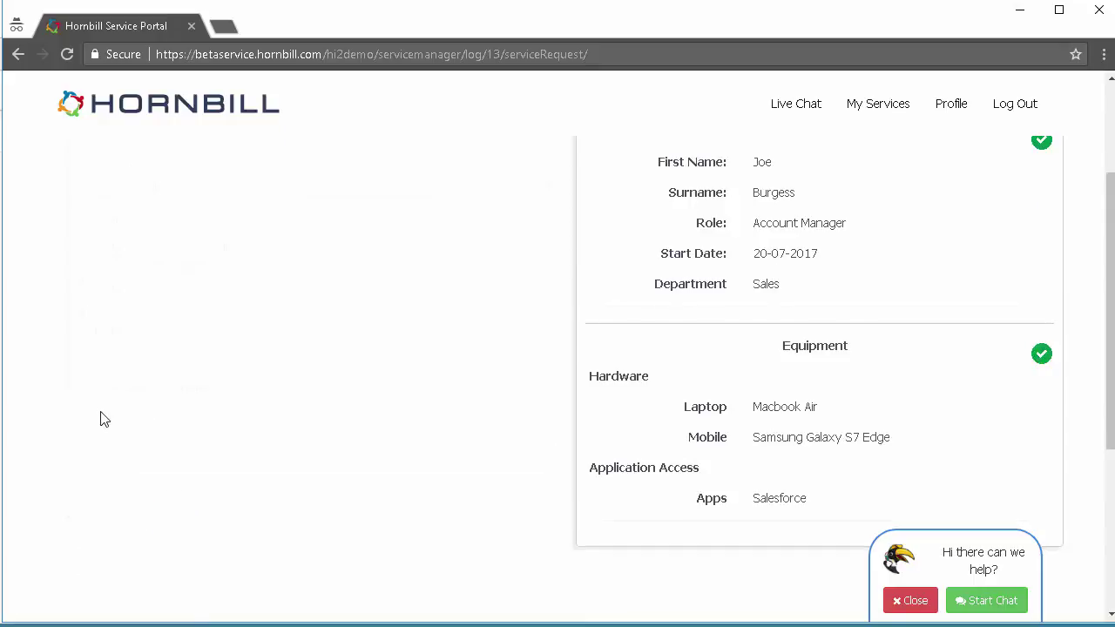
scroll(103, 419, "up", 2)
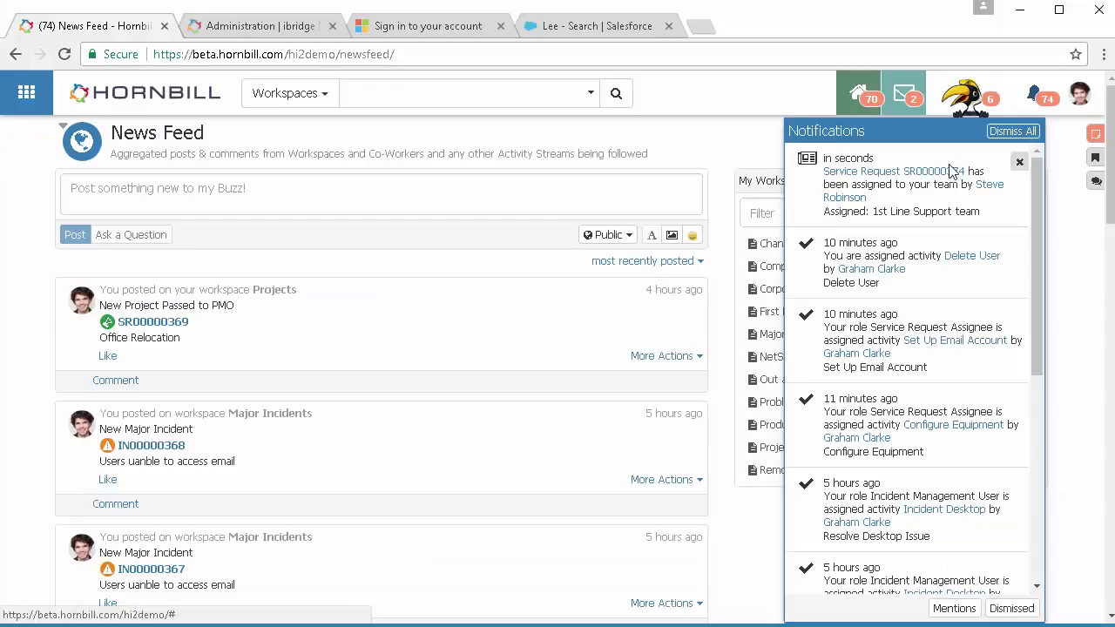
Open request SR00000374 from Notifications and assign it to a 1st Line Support analyst
left_click(945, 174)
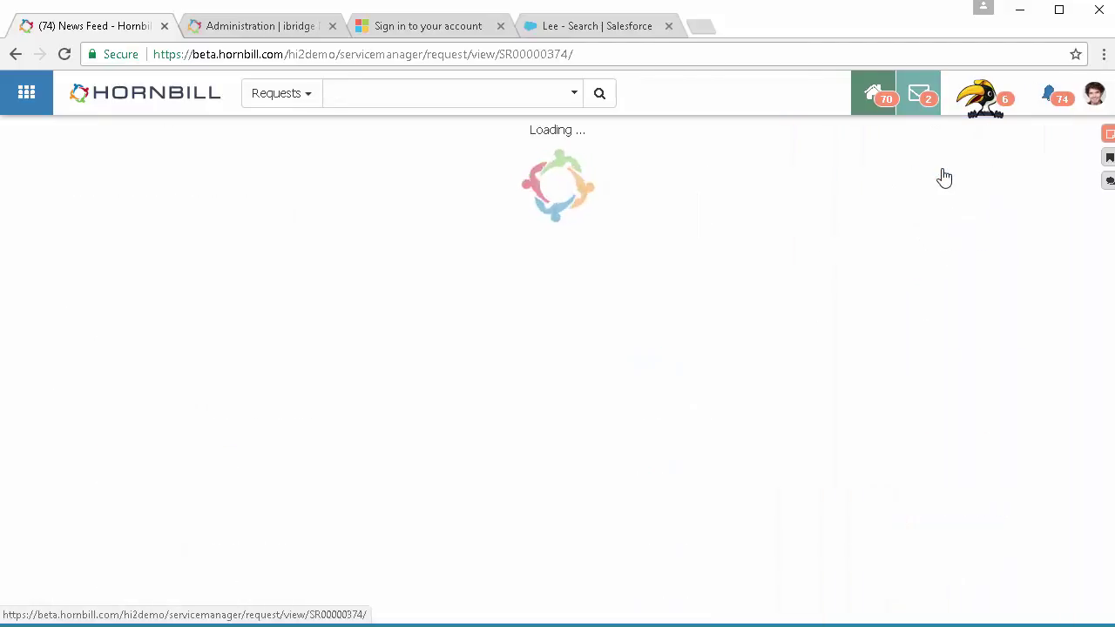
mouse_move(82, 252)
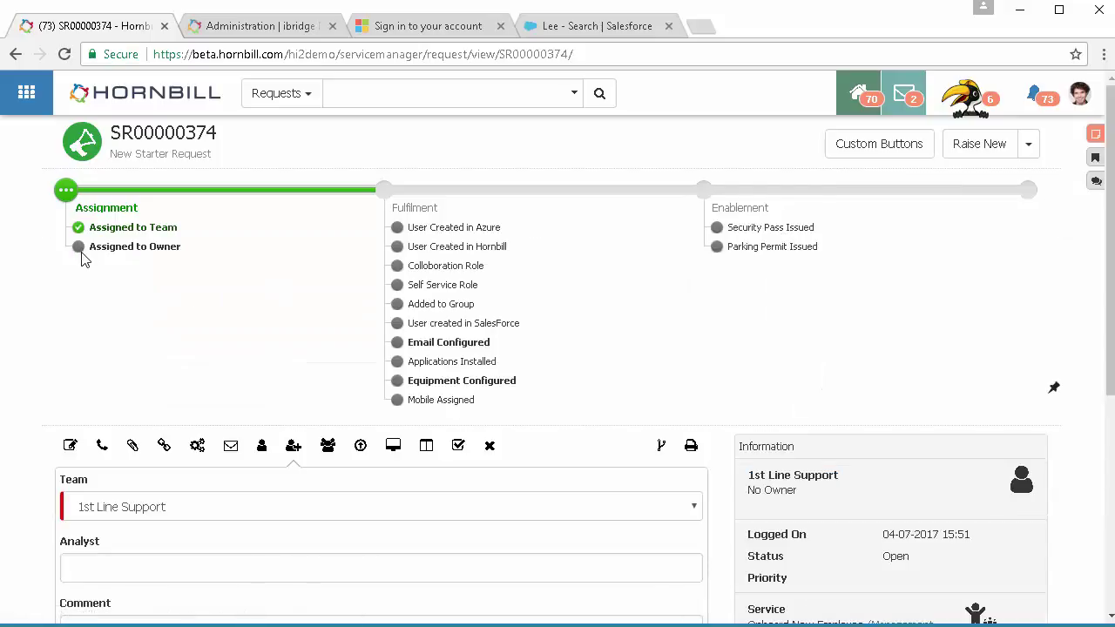
left_click(87, 569)
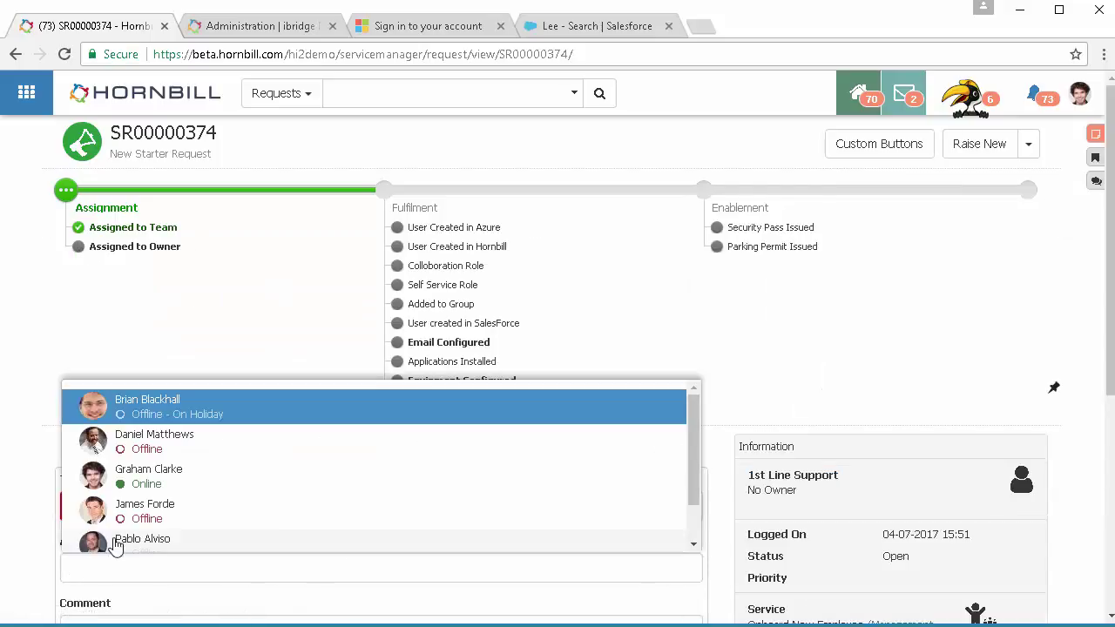
left_click(143, 486)
scroll(26, 501, "down", 1)
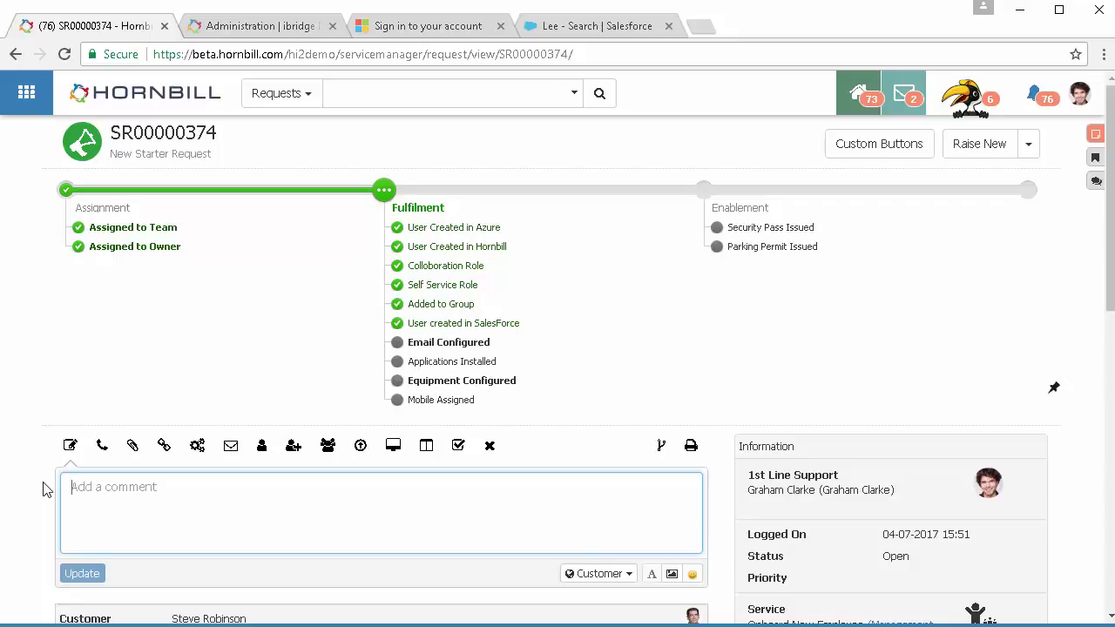
Scroll down the request page to the Timeline showing the New User post
scroll(46, 489, "down", 1)
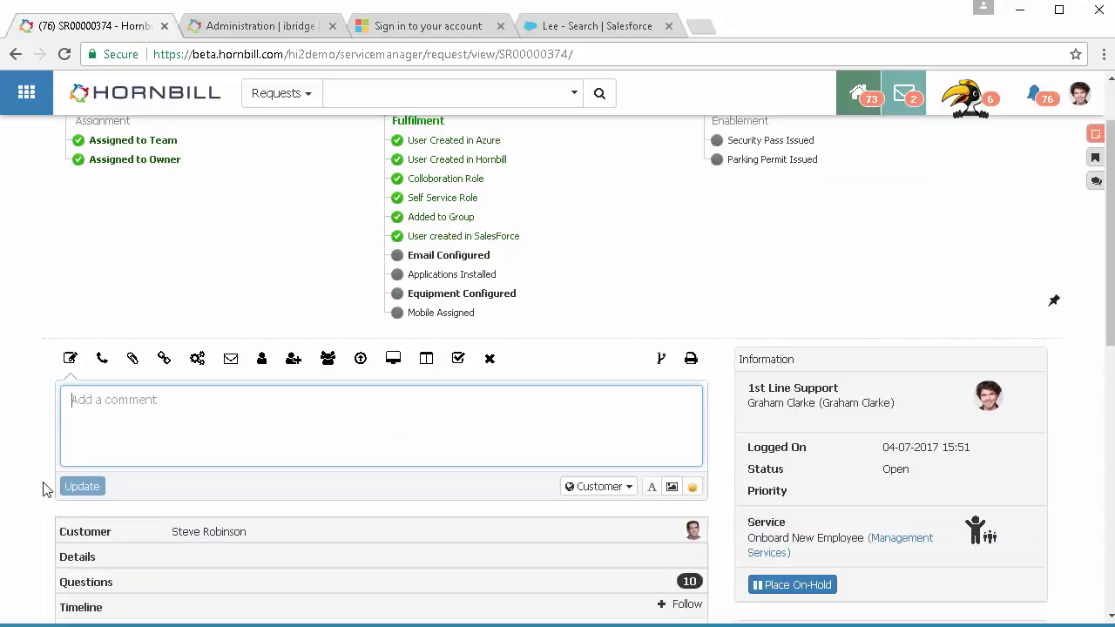
scroll(45, 489, "down", 1)
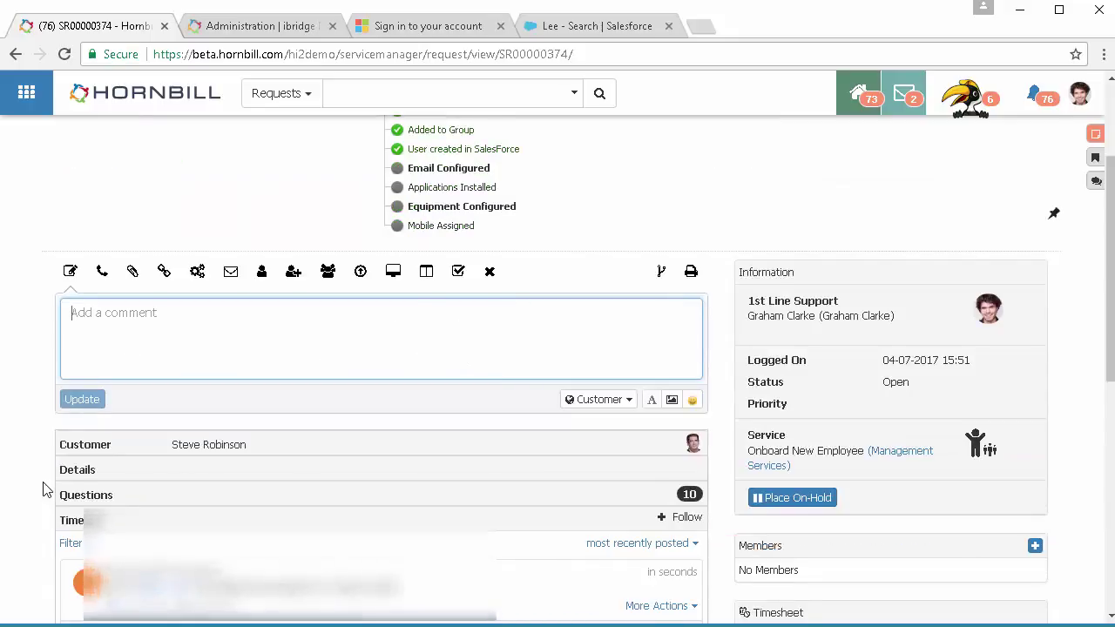
scroll(45, 489, "down", 1)
scroll(45, 490, "down", 1)
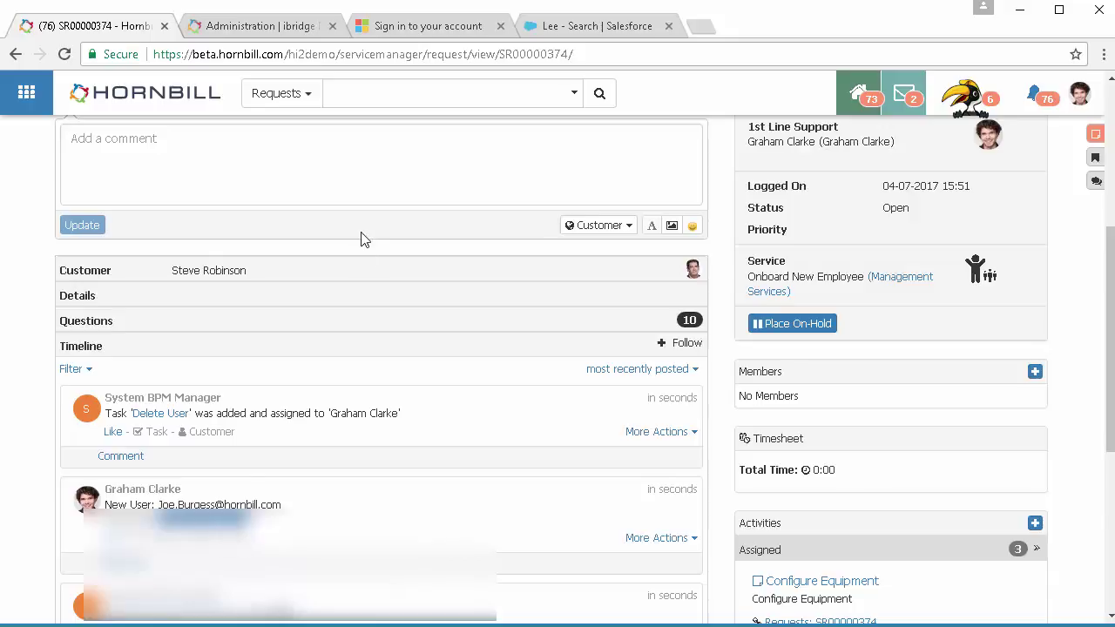
Sign in to Office 365 with the new starter's e-mail and password, then sign out
left_click(433, 27)
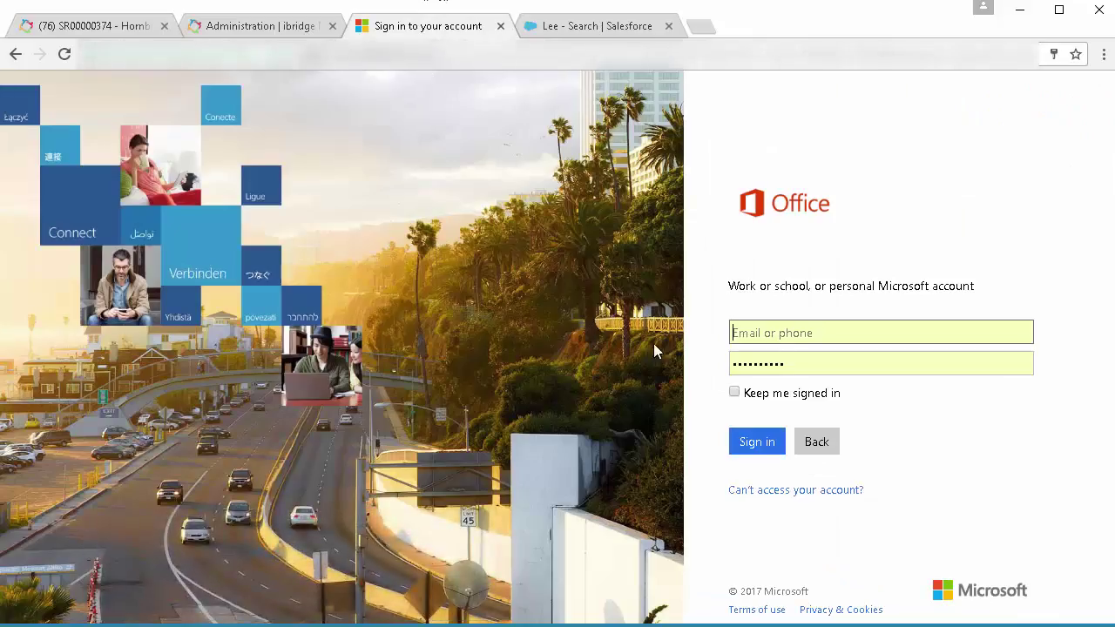
left_click(774, 344)
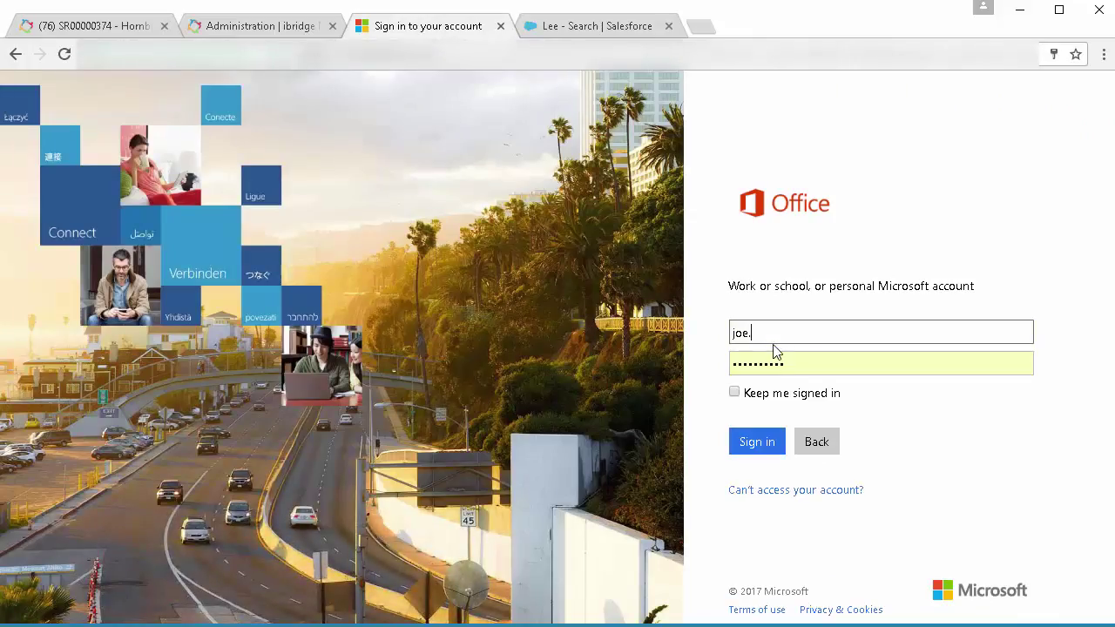
left_click_drag(796, 360, 718, 358)
key("ctrl+v")
left_click(756, 443)
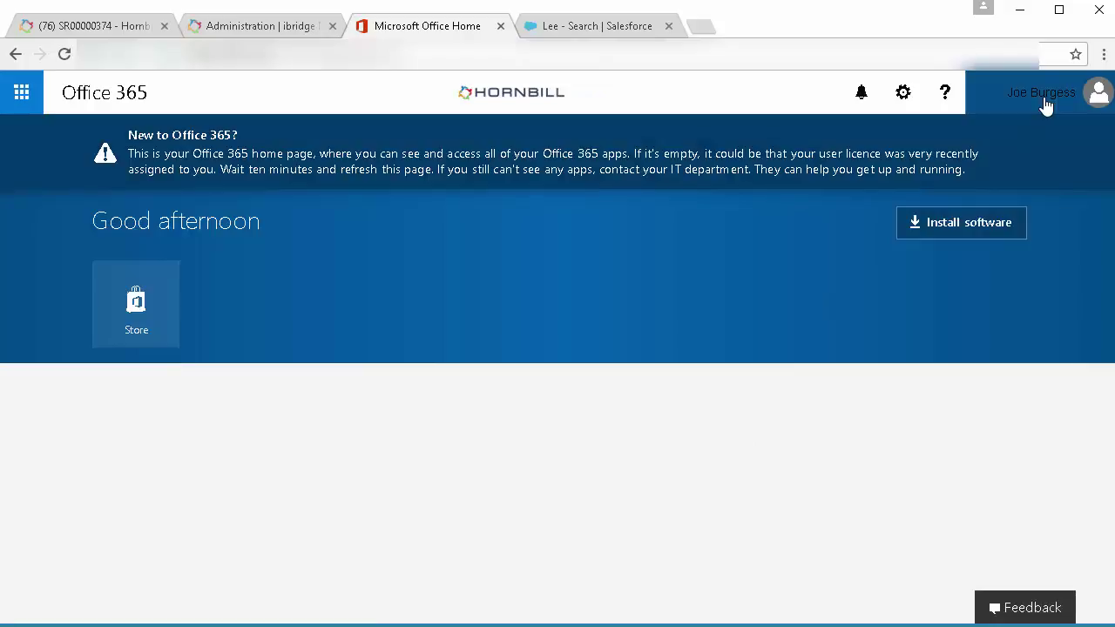
left_click(1050, 102)
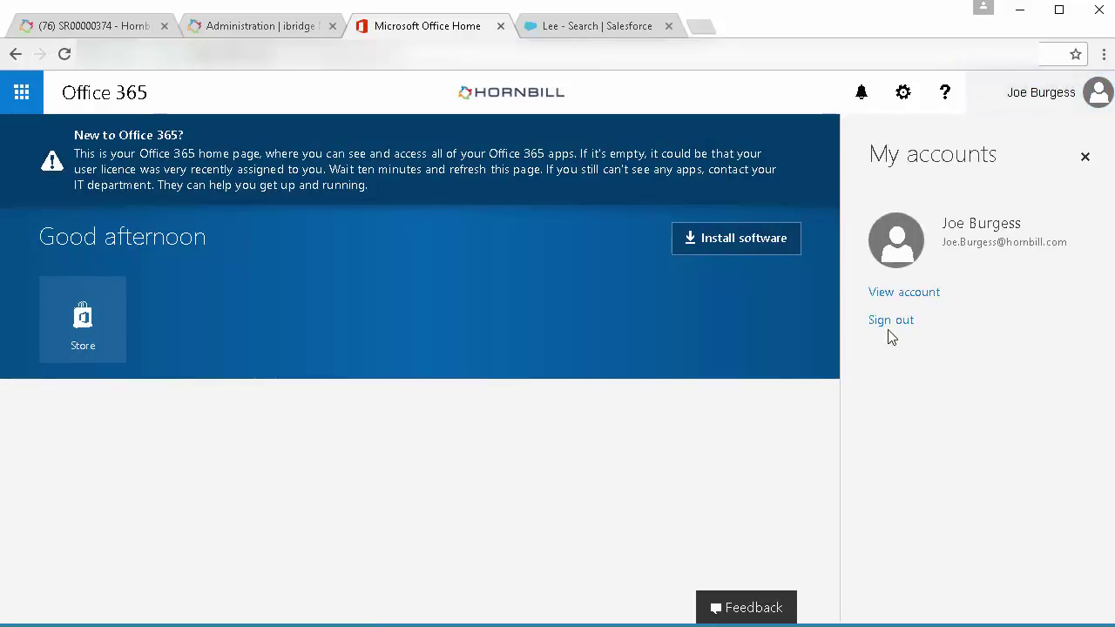
left_click(891, 323)
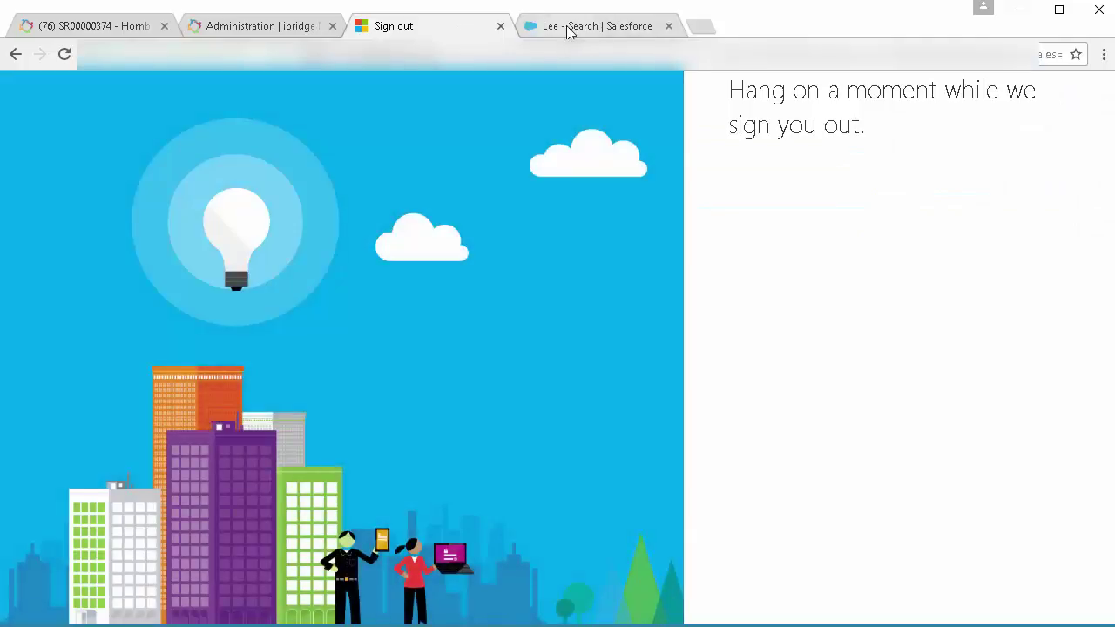
Search Salesforce for the new starter's first name and confirm one matching user record appears
left_click(568, 30)
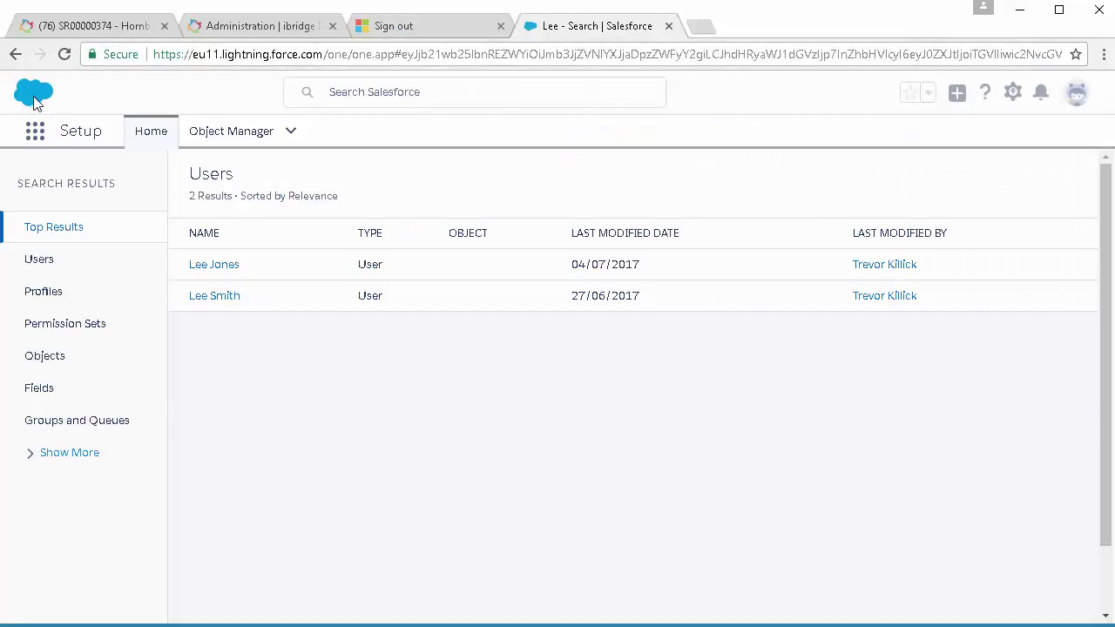
left_click(344, 92)
type("jon")
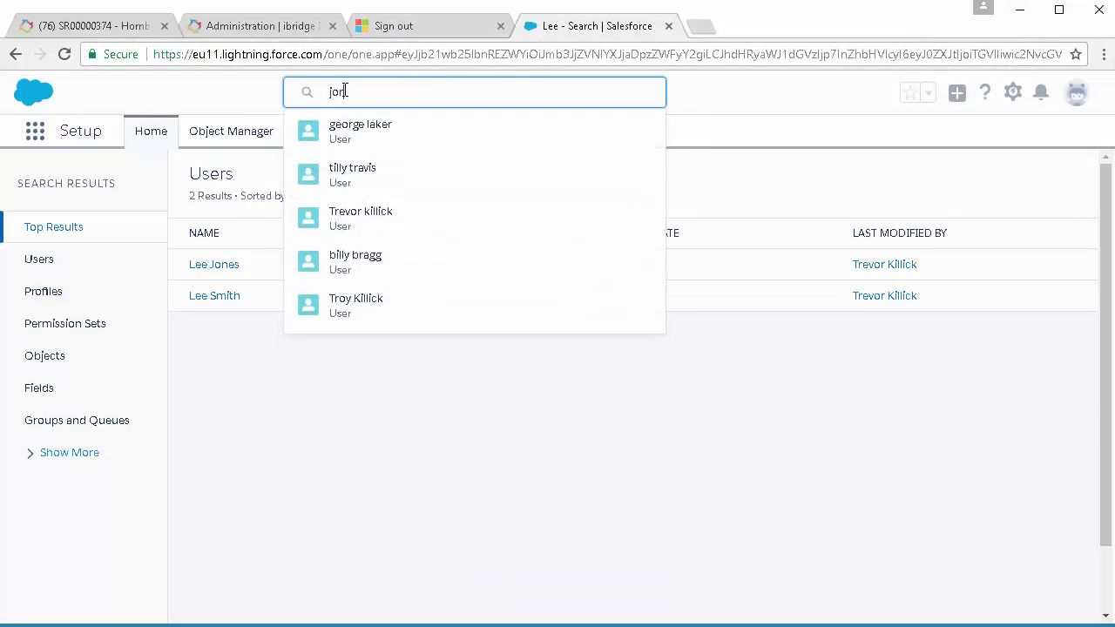
key("BackSpace")
type("e")
key("Return")
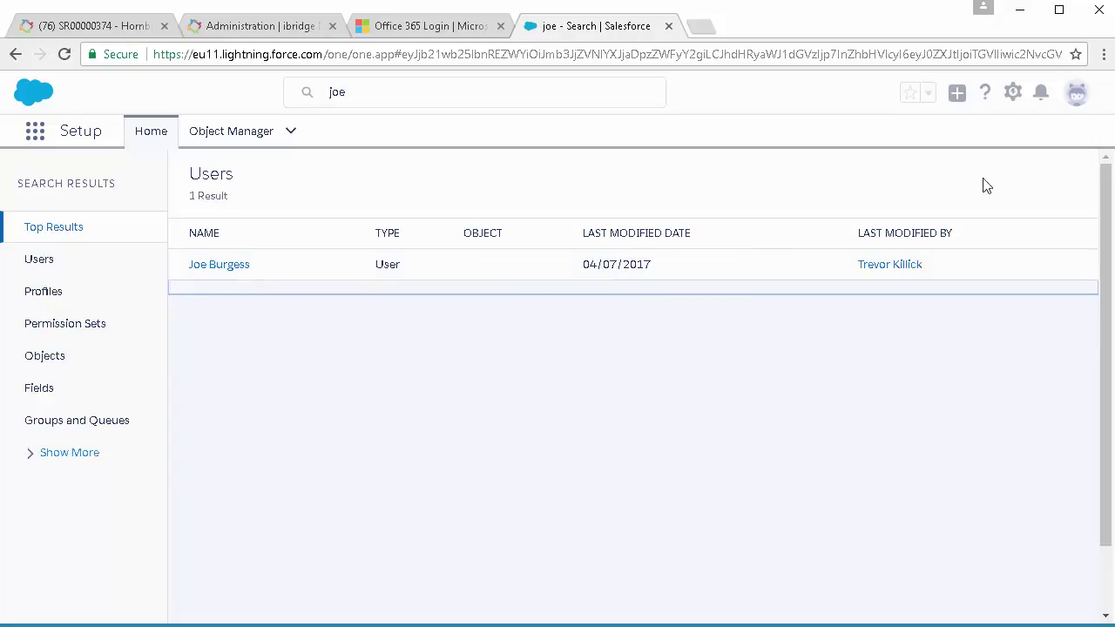
Sign in to the Service Portal with the new starter's e-mail user ID and password, reaching the Desktop Support and Lync services
key("alt+Tab")
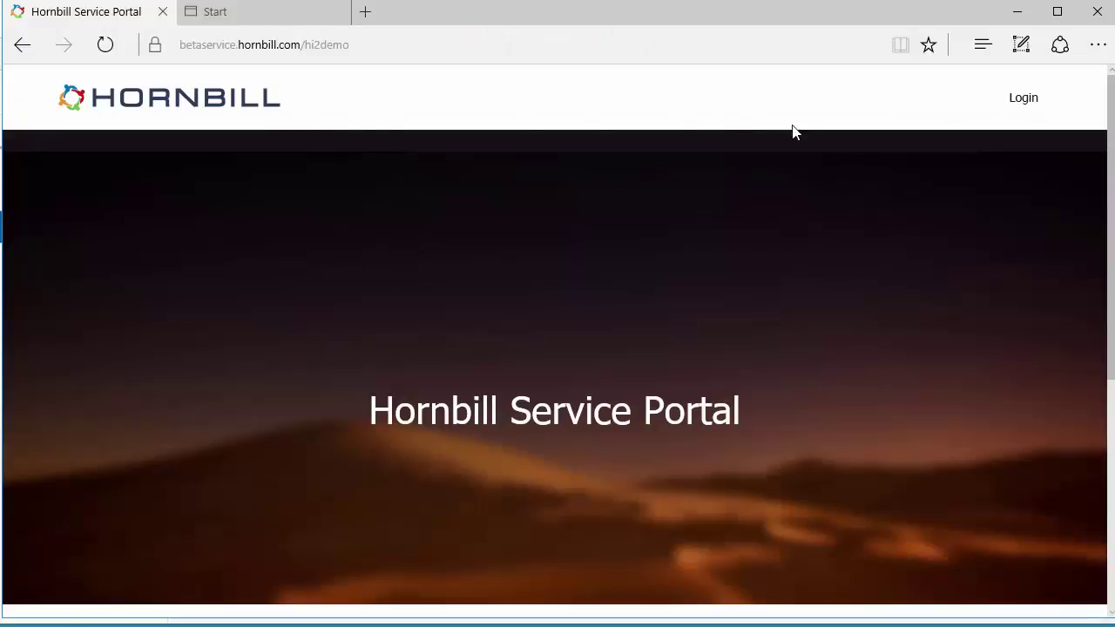
left_click(1017, 105)
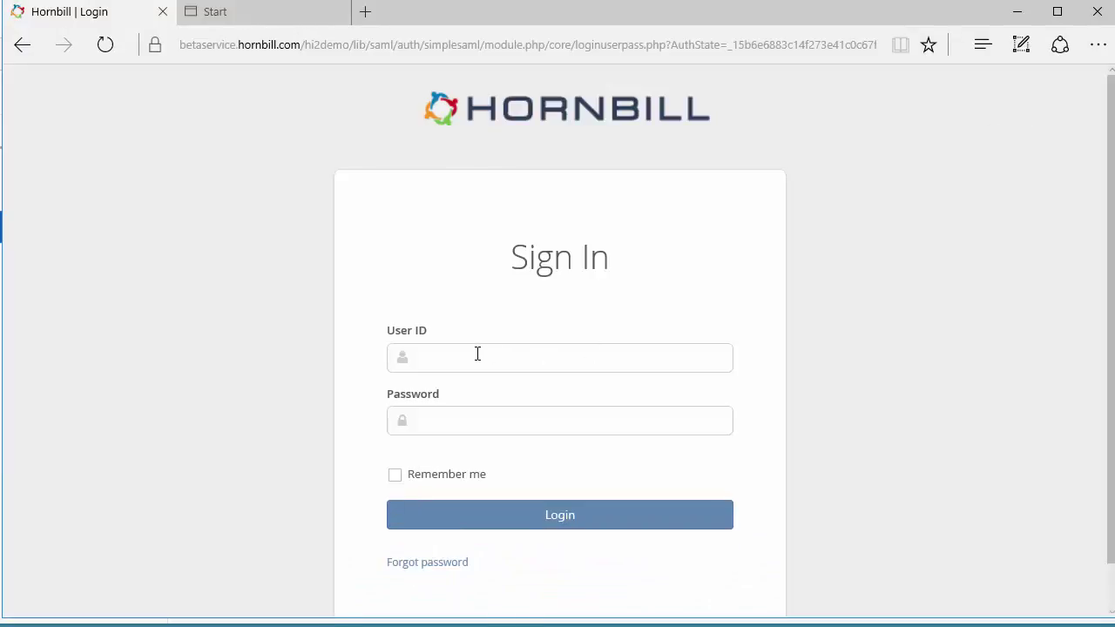
left_click(470, 362)
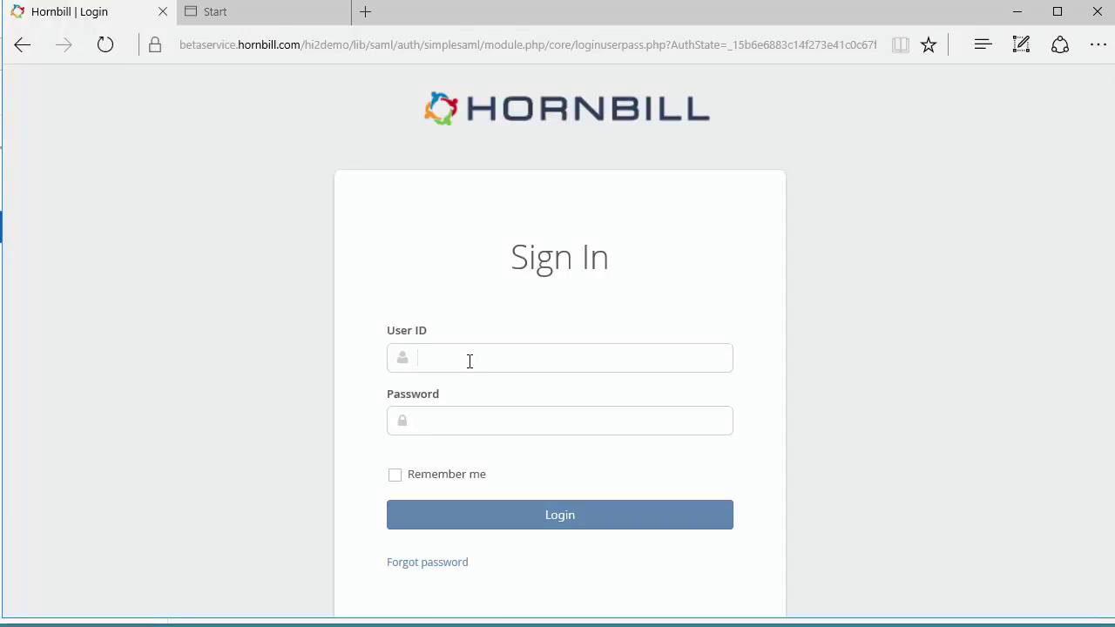
left_click(398, 421)
type("***************")
left_click(553, 515)
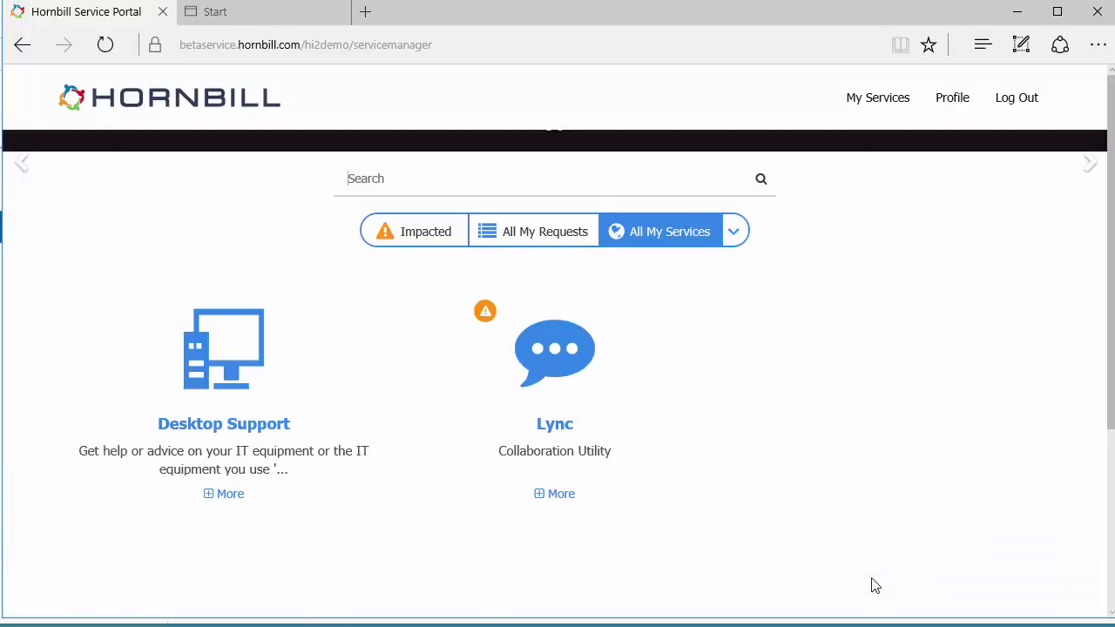
scroll(341, 504, "down", 2)
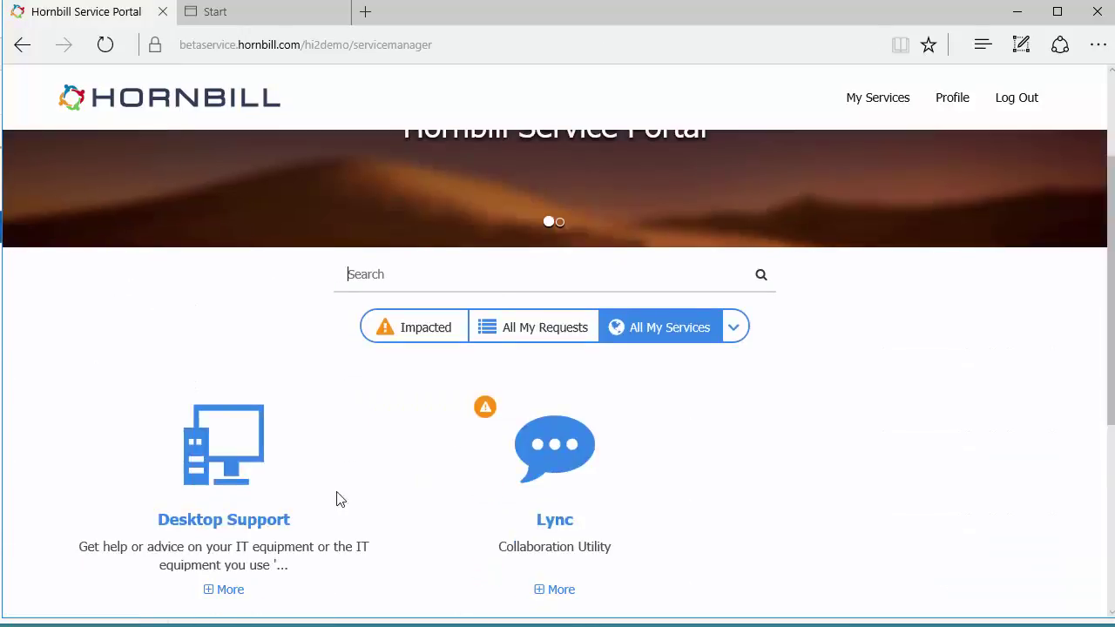